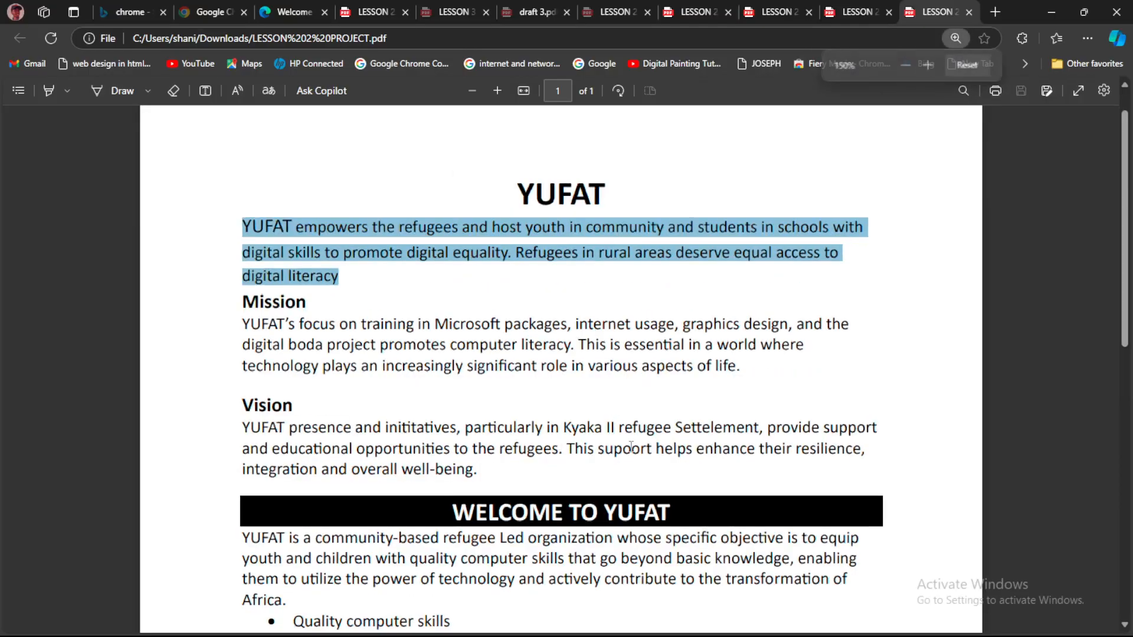
Examine the title, headings and paragraph formatting in the reference PDF and compare them with the unformatted LESSON 2 document in Word
scroll(628, 442, down, 1)
scroll(631, 447, down, 1)
scroll(630, 447, up, 1)
scroll(631, 447, down, 1)
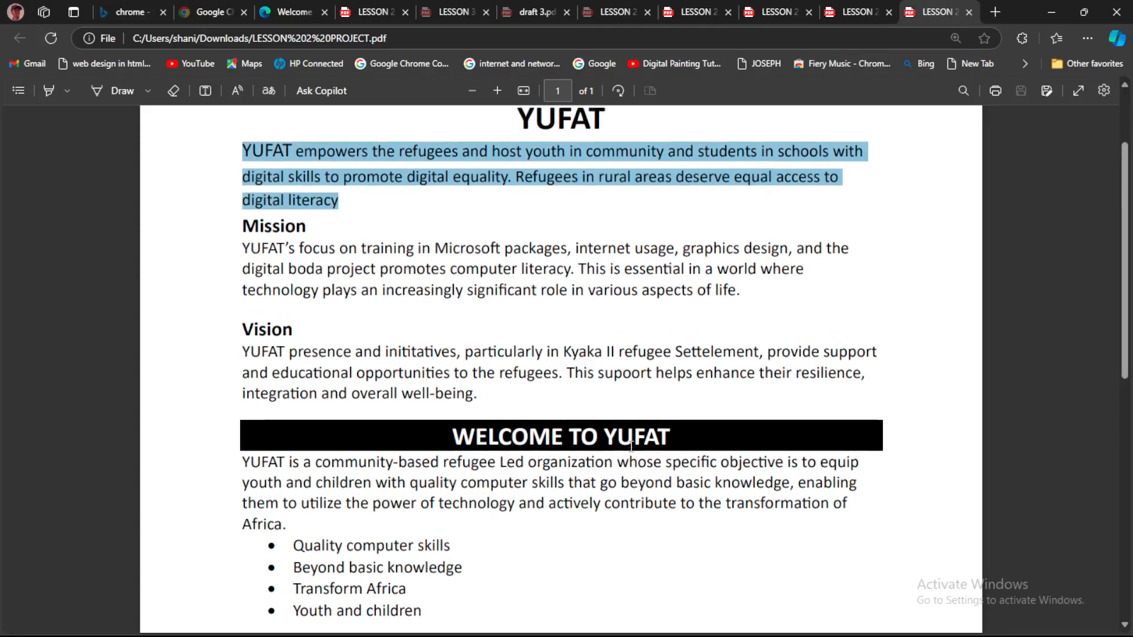
click(349, 224)
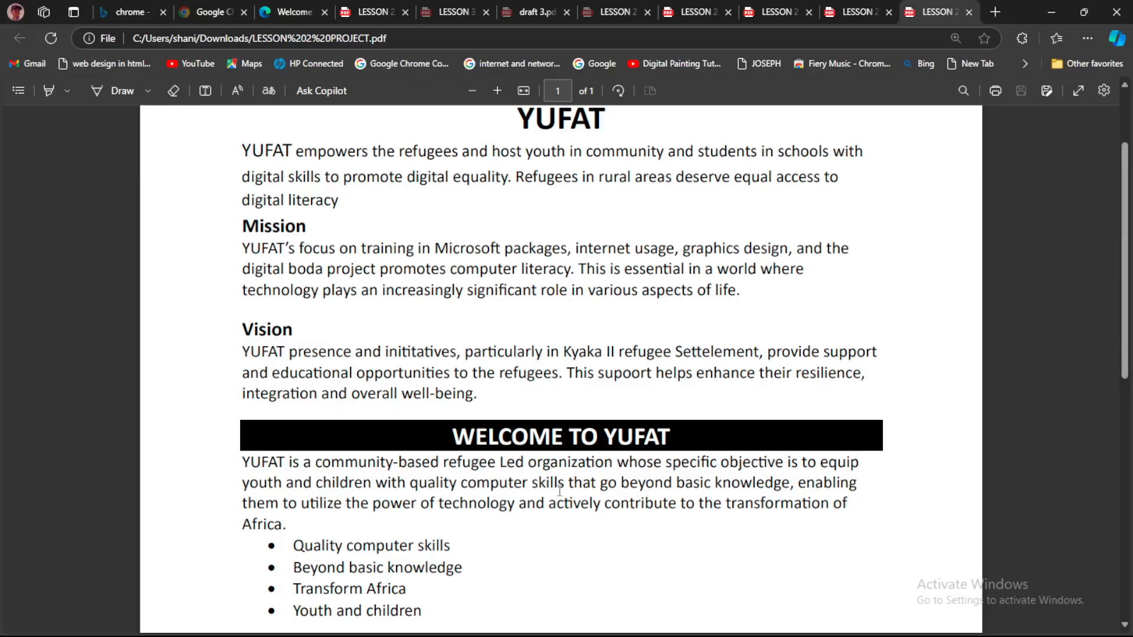
mouse_move(756, 634)
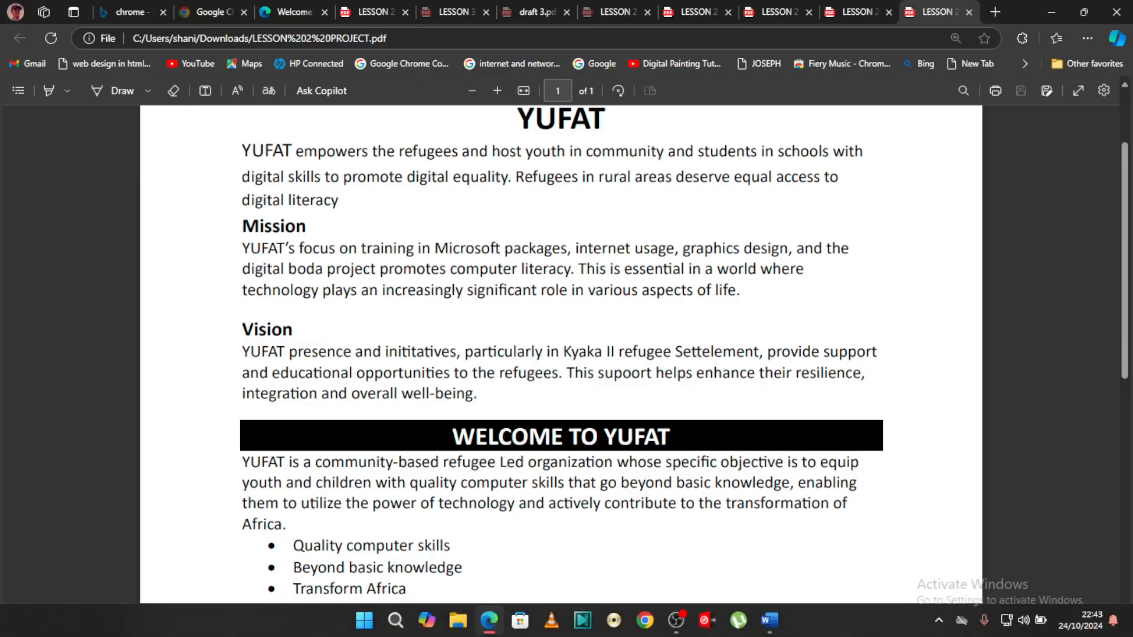
click(769, 628)
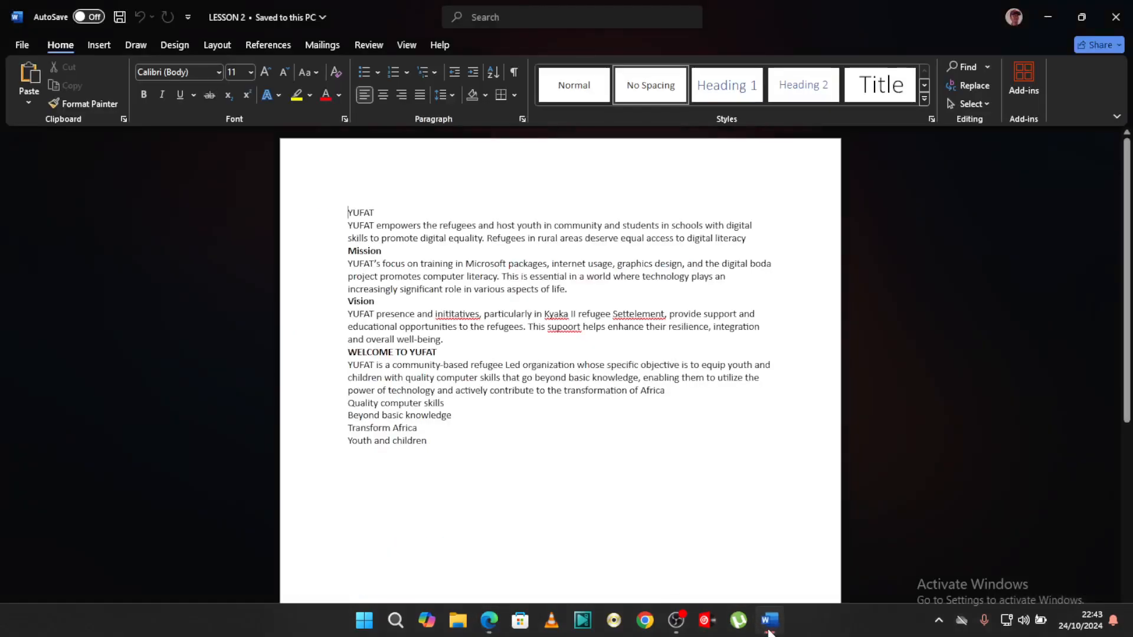
click(492, 621)
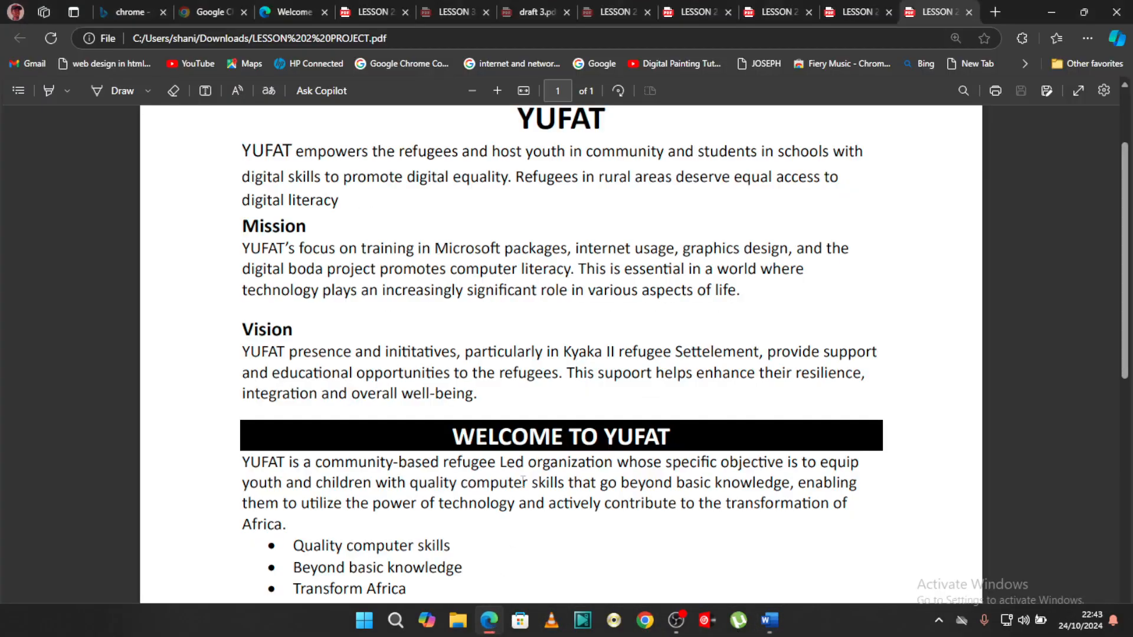
drag(604, 125, 528, 125)
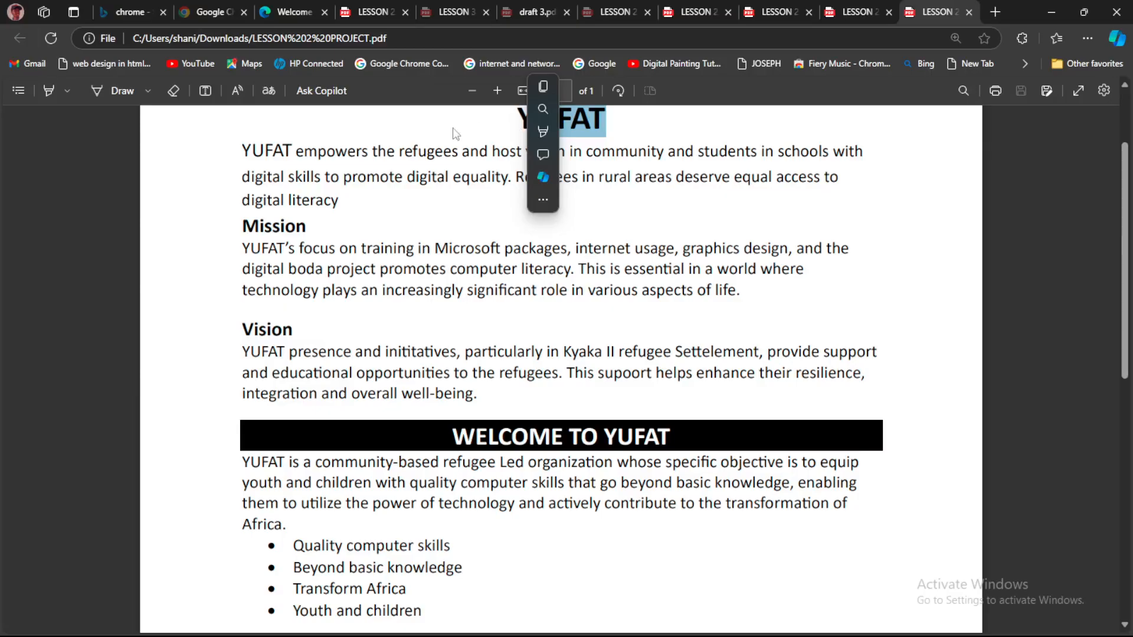
drag(292, 151, 252, 151)
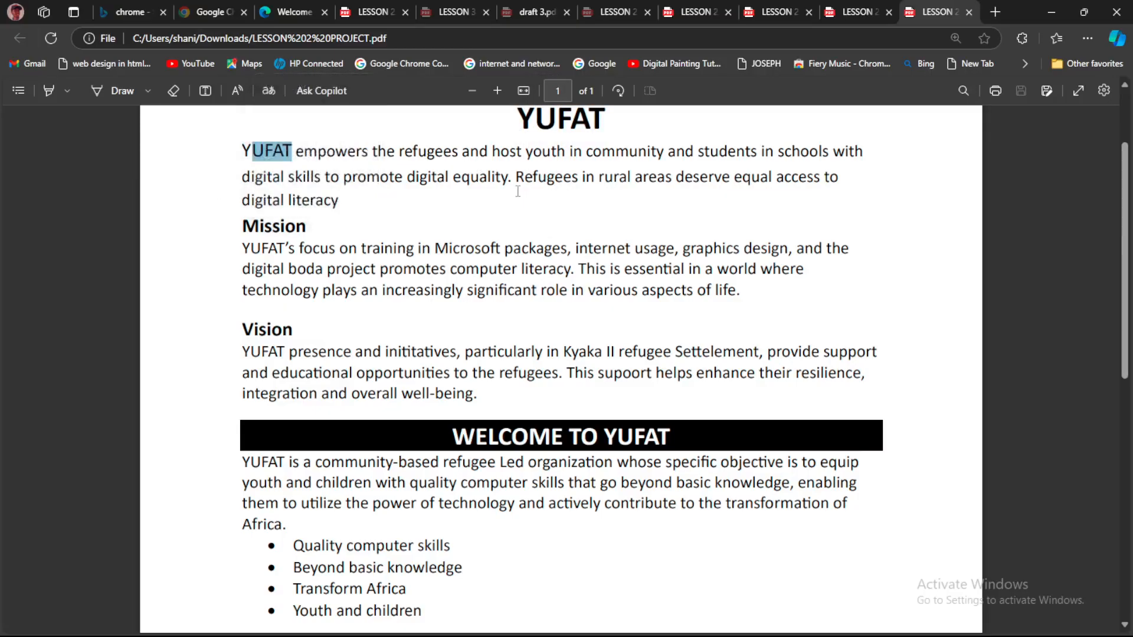
Switch to the LESSON 2 document in Word and set the YUFAT title's font size to 18
click(770, 619)
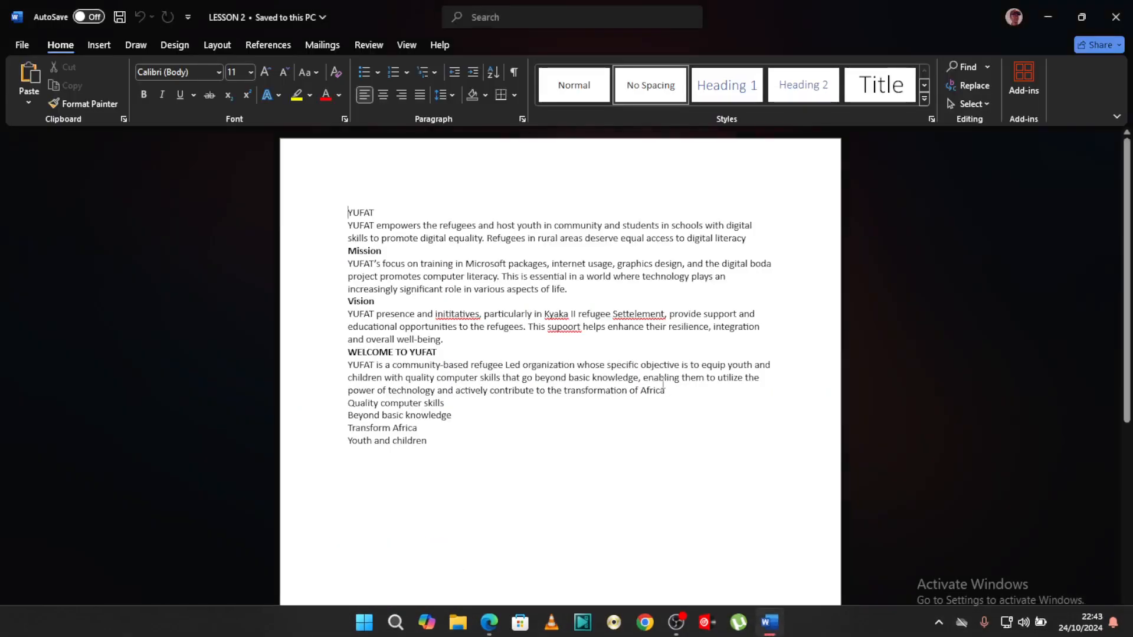
drag(380, 212, 345, 216)
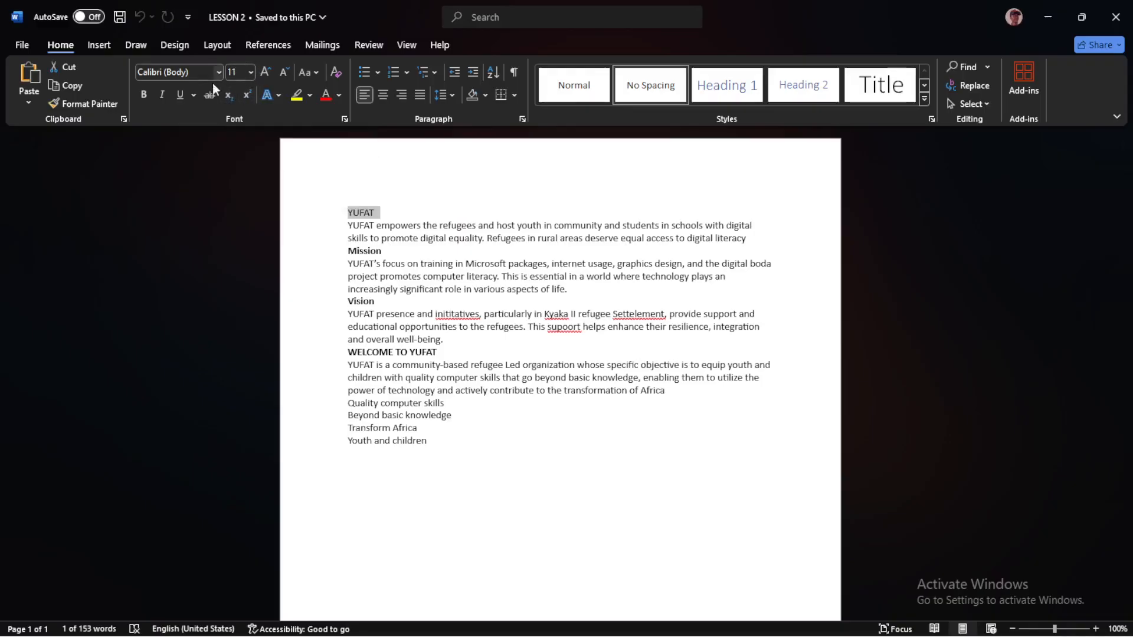
click(249, 72)
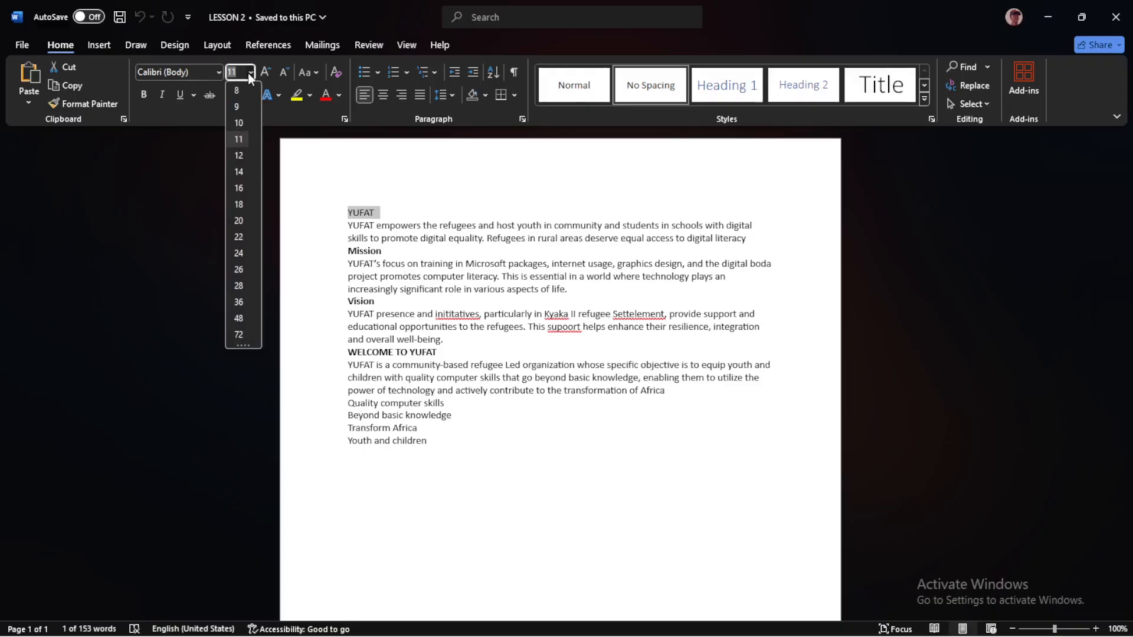
click(239, 204)
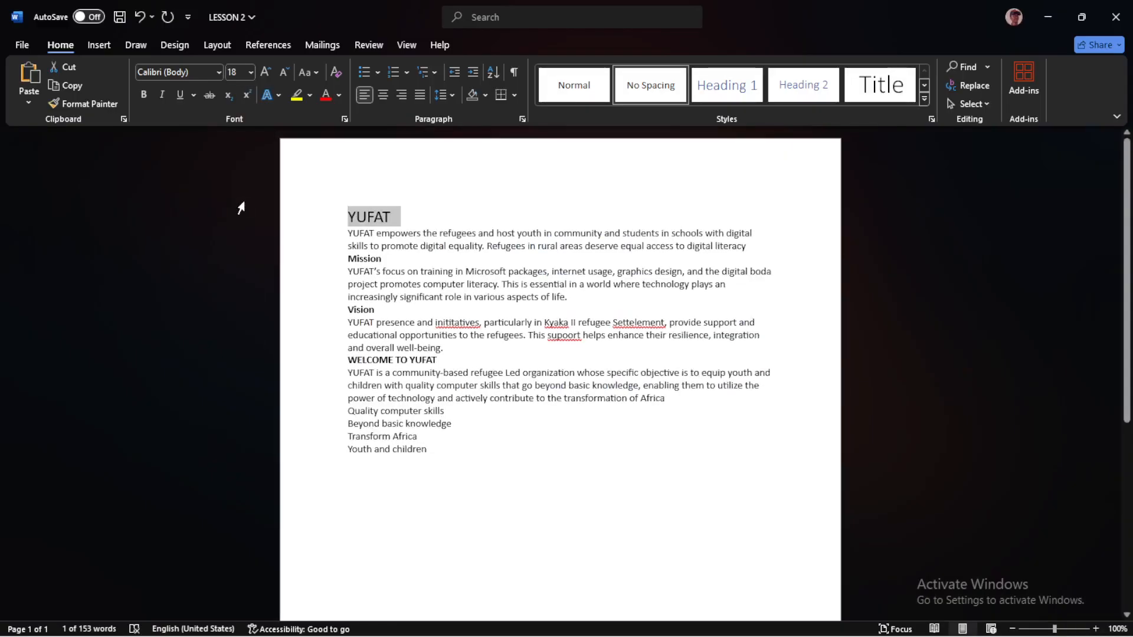
Check the title in the reference PDF in Edge, and in Word make the YUFAT title bold and centred
mouse_move(678, 634)
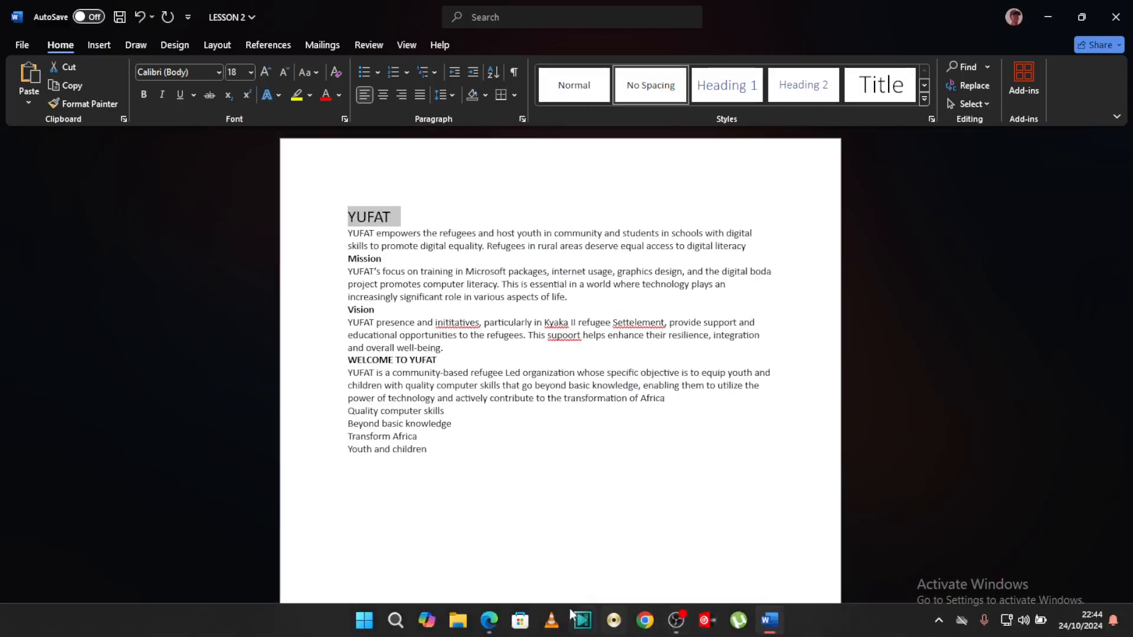
click(489, 620)
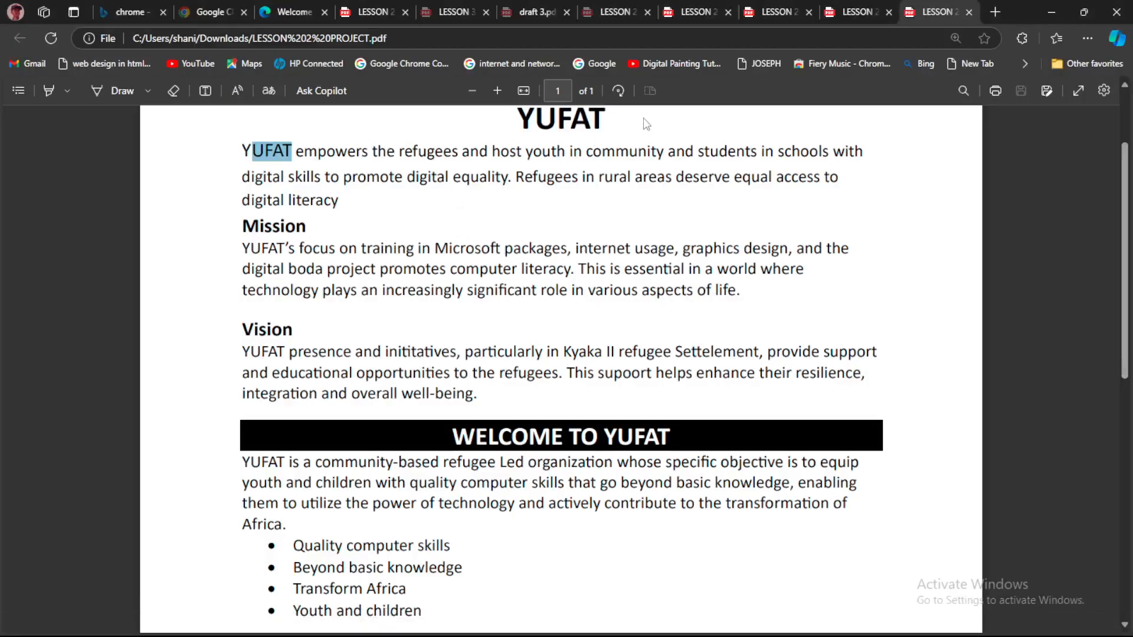
click(611, 122)
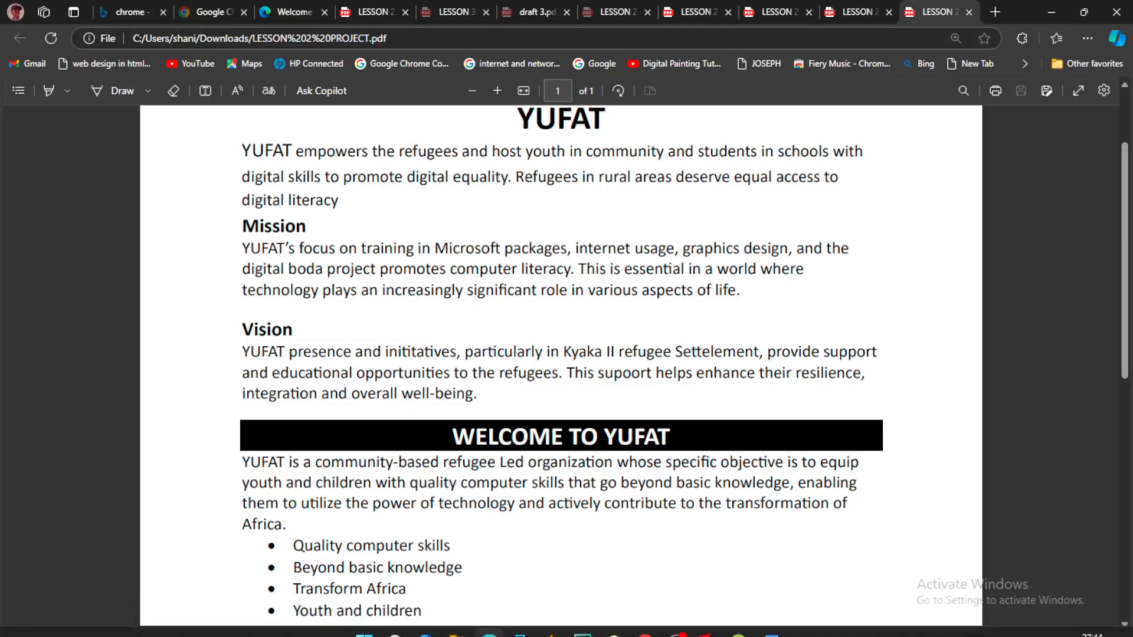
click(769, 619)
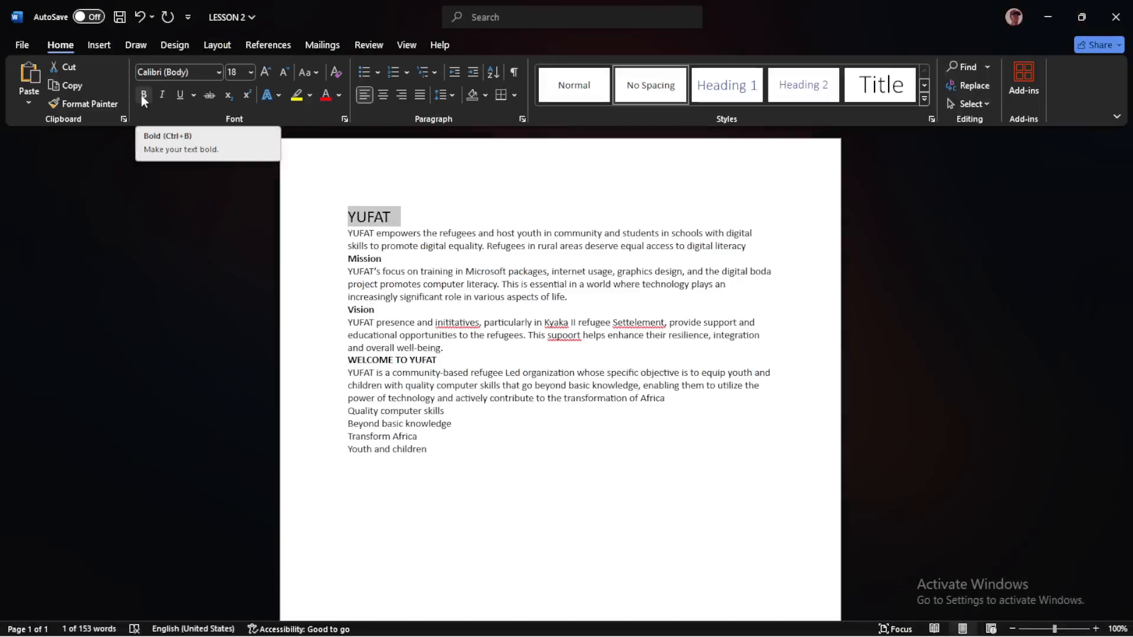
key(ctrl+b)
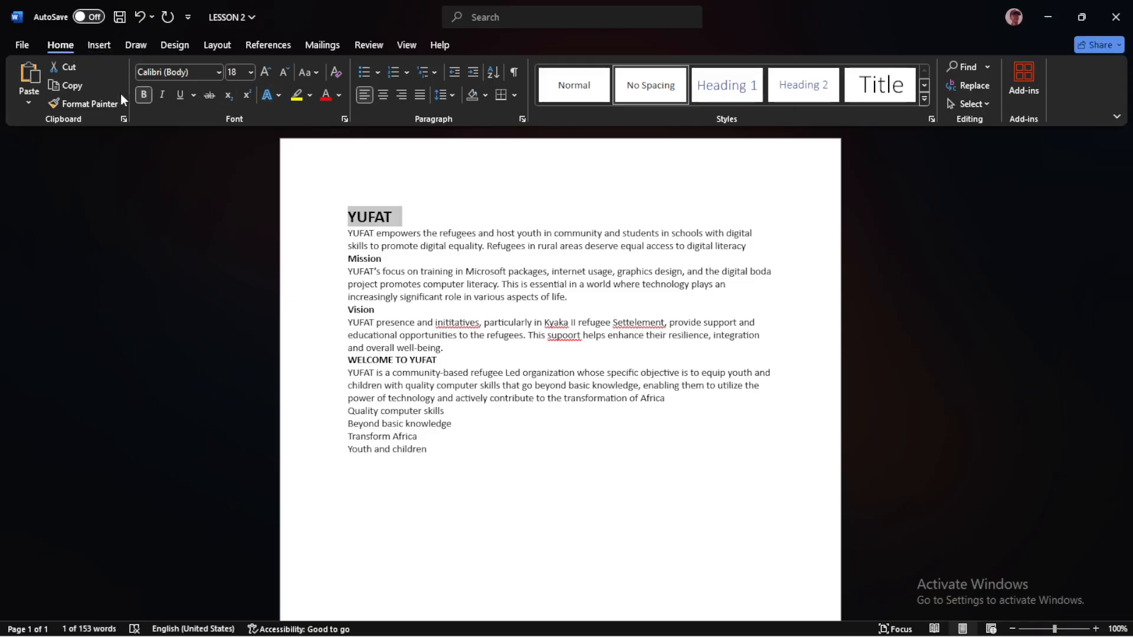
click(384, 94)
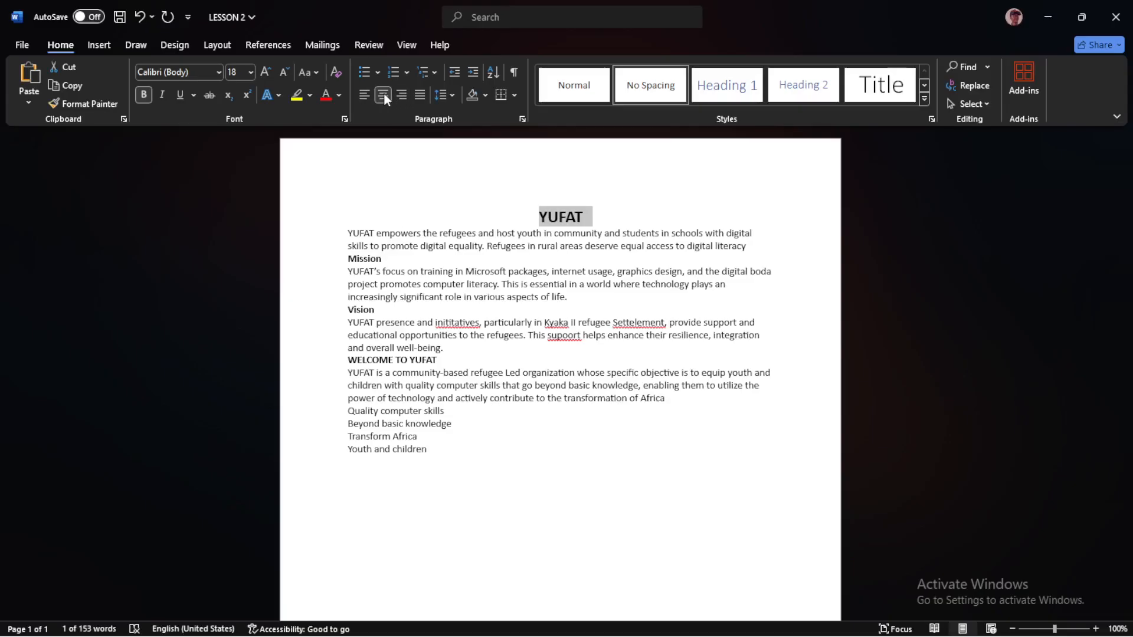
click(593, 217)
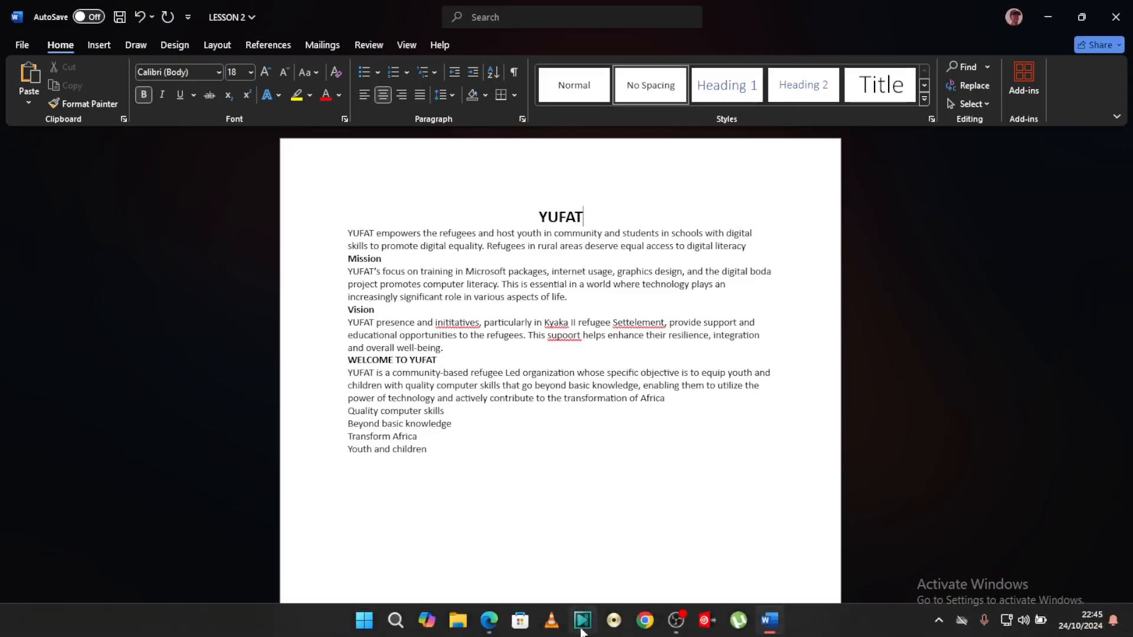
Check the intro's first word in the Edge PDF, and in Word set the word YUFAT opening that paragraph to font size 14
click(489, 624)
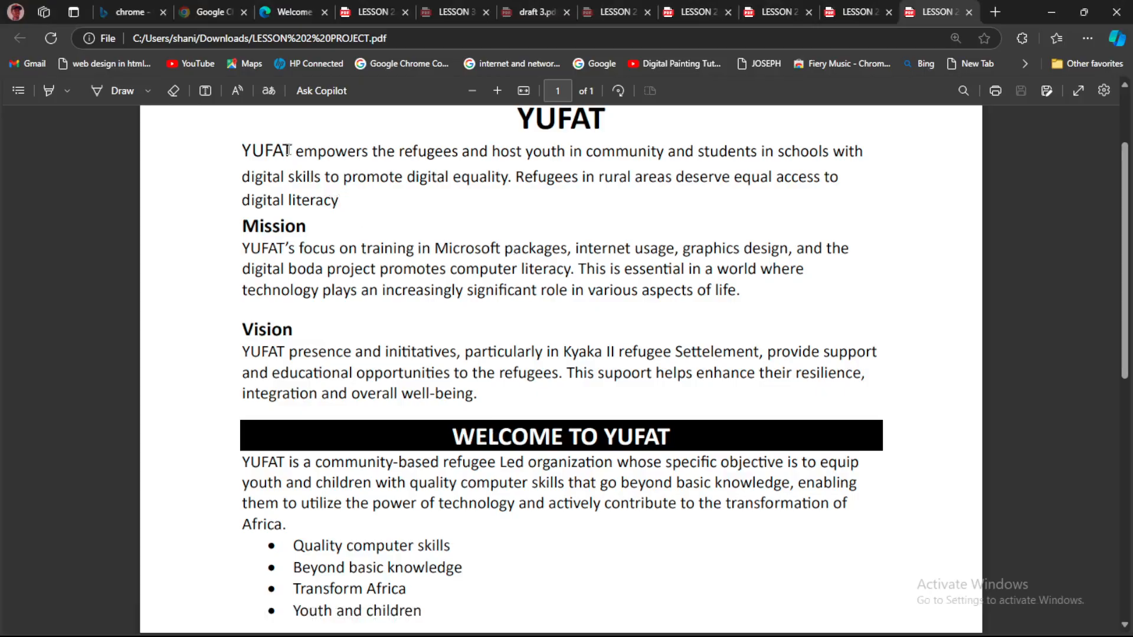
drag(289, 150, 240, 151)
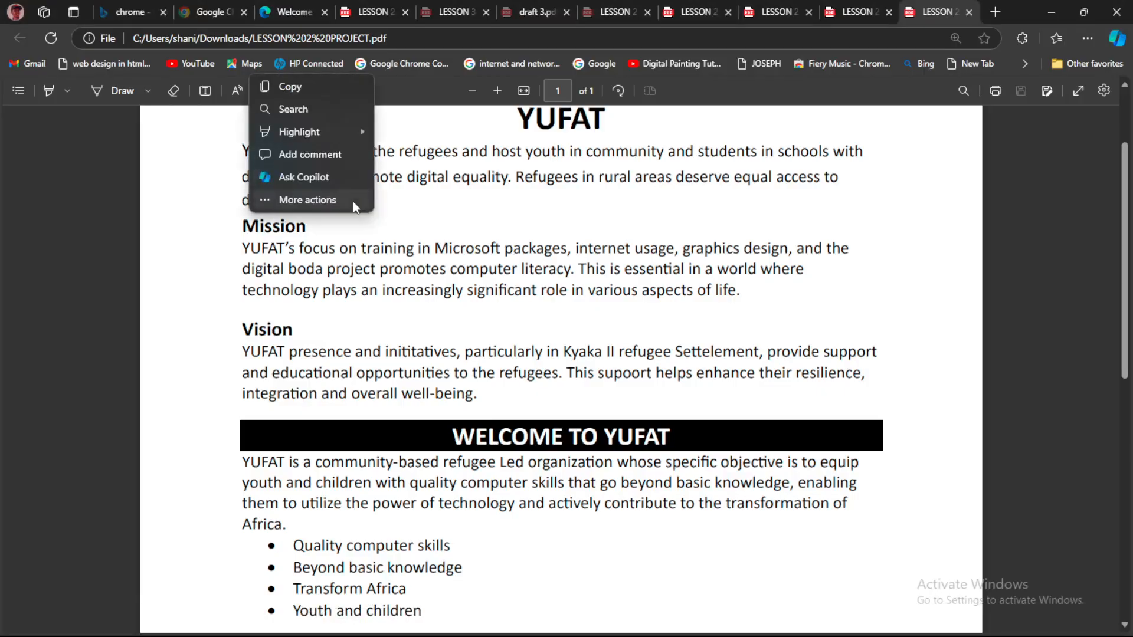
click(524, 177)
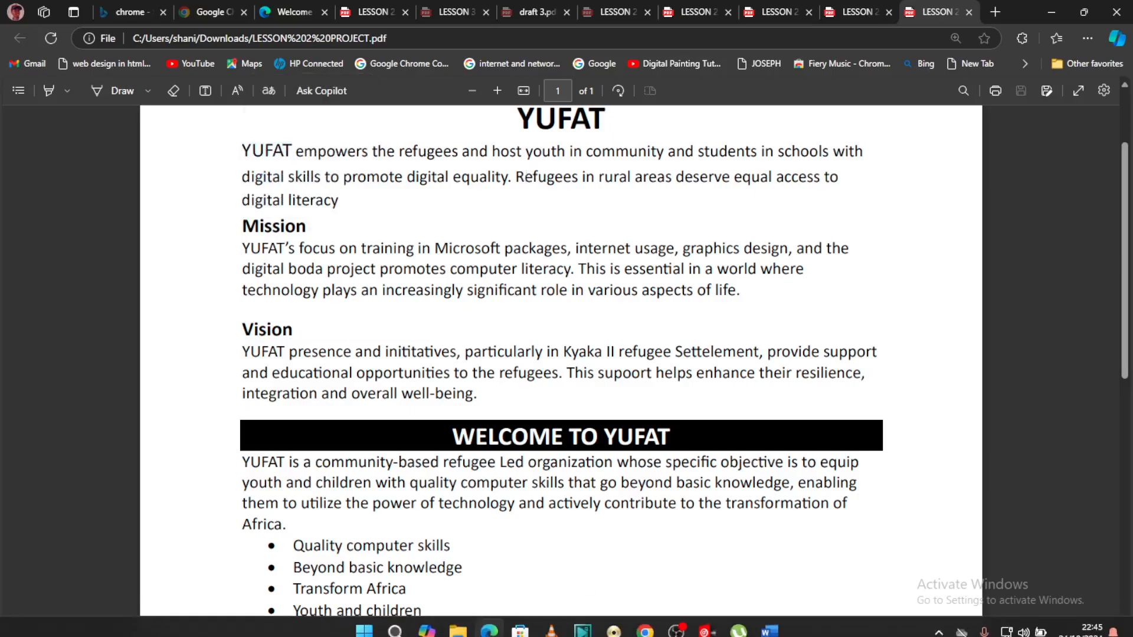
click(768, 630)
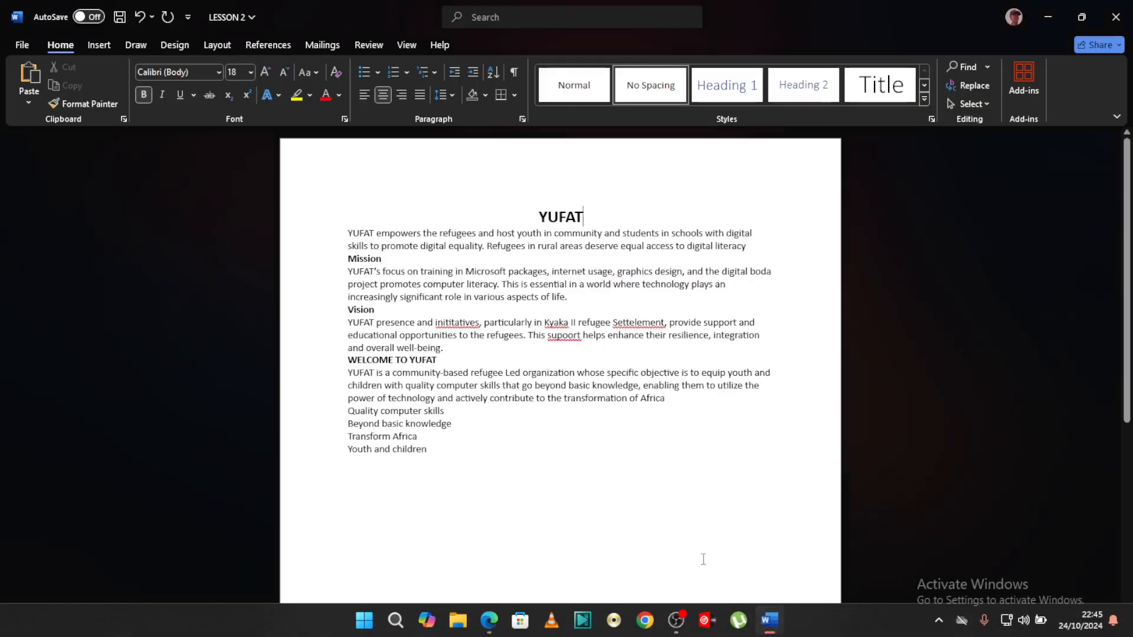
double_click(364, 232)
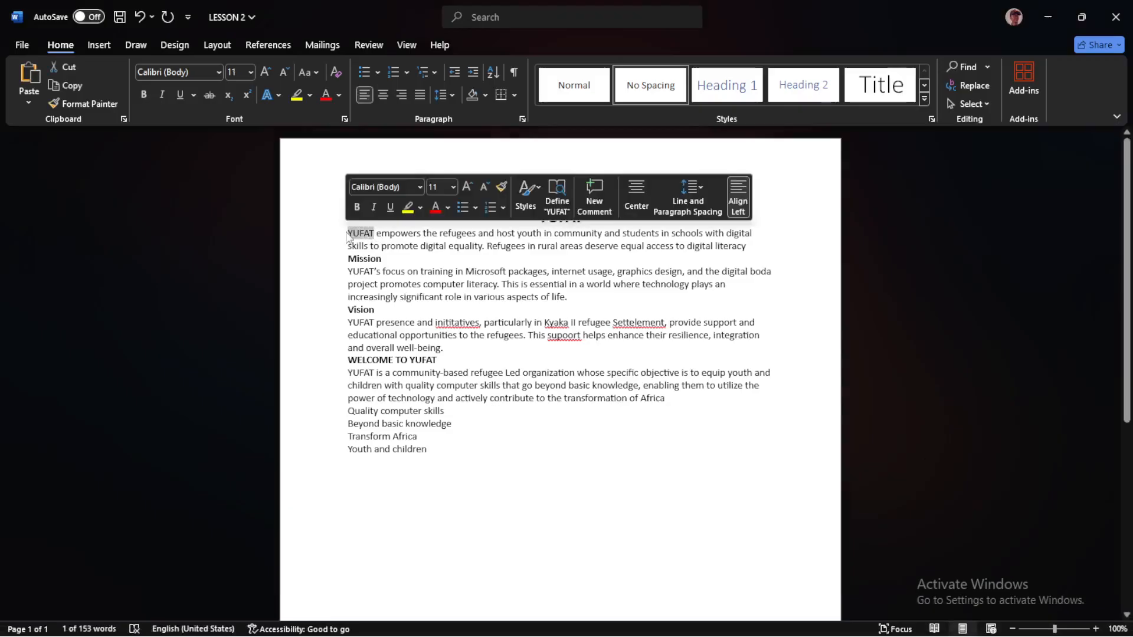
click(249, 71)
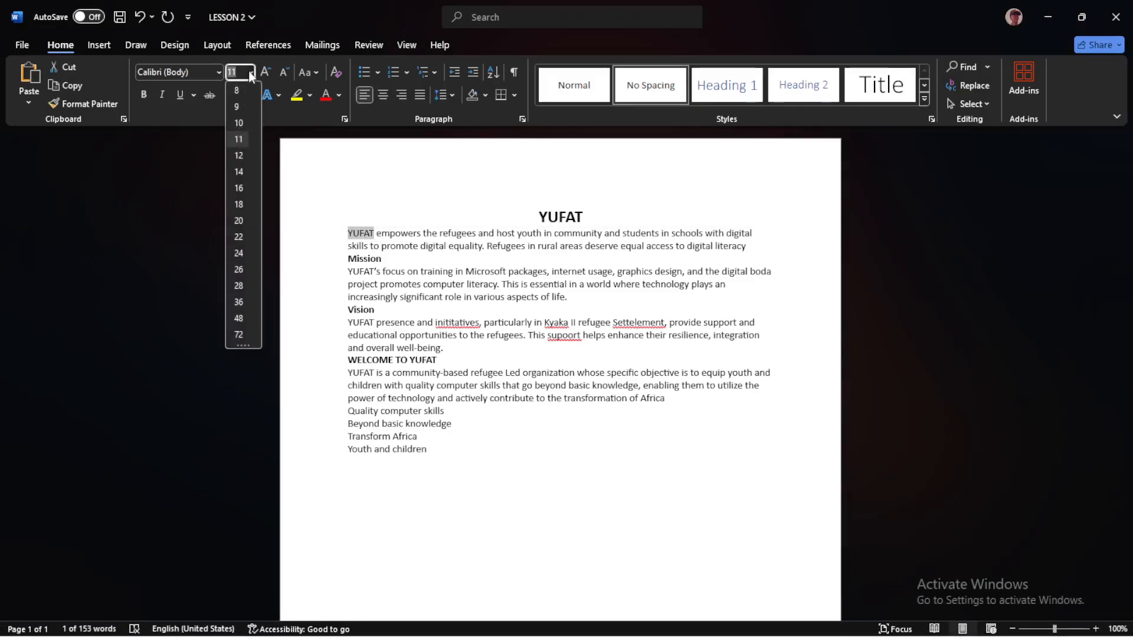
click(238, 171)
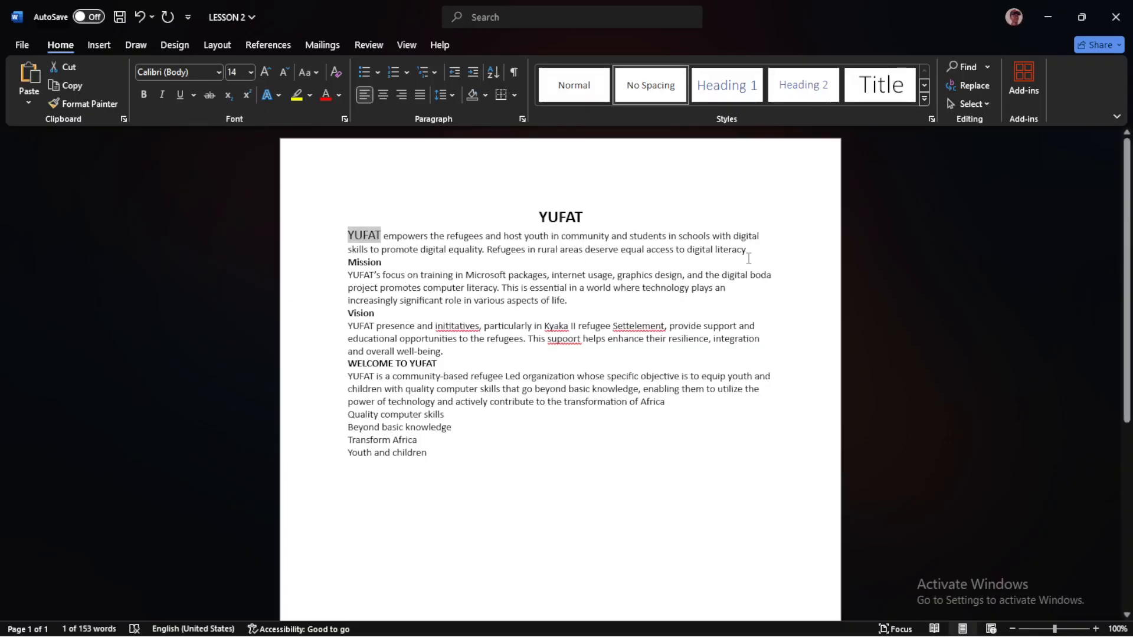
Set the rest of the intro paragraph, from "empowers" to "digital literacy", to font size 12 and the line spacing to 1.15
drag(736, 249, 401, 236)
click(250, 72)
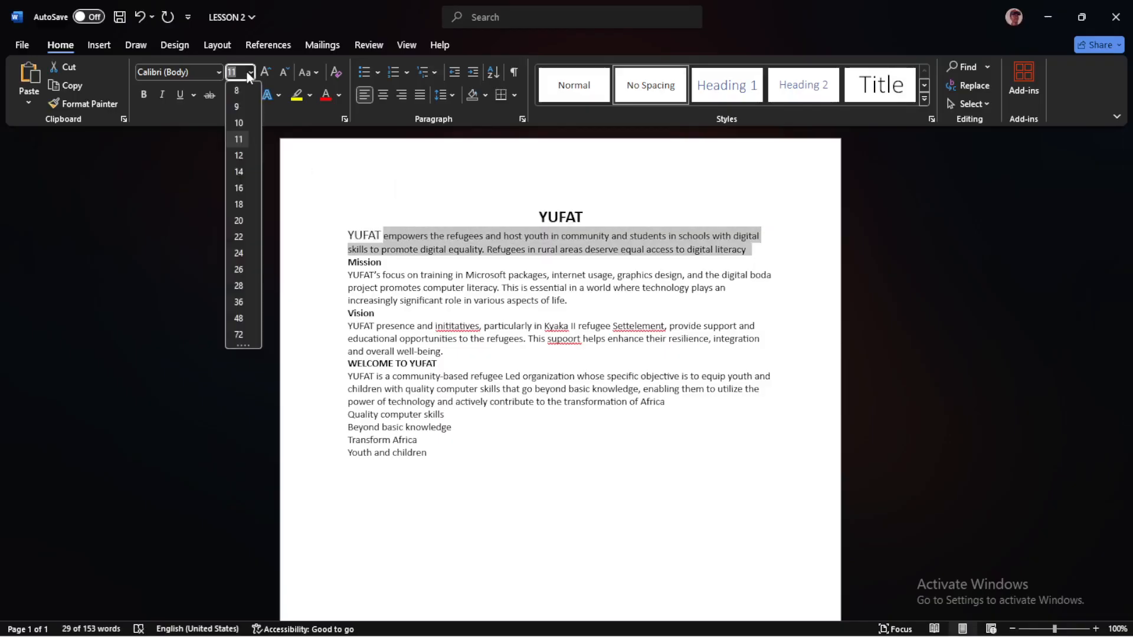
click(242, 157)
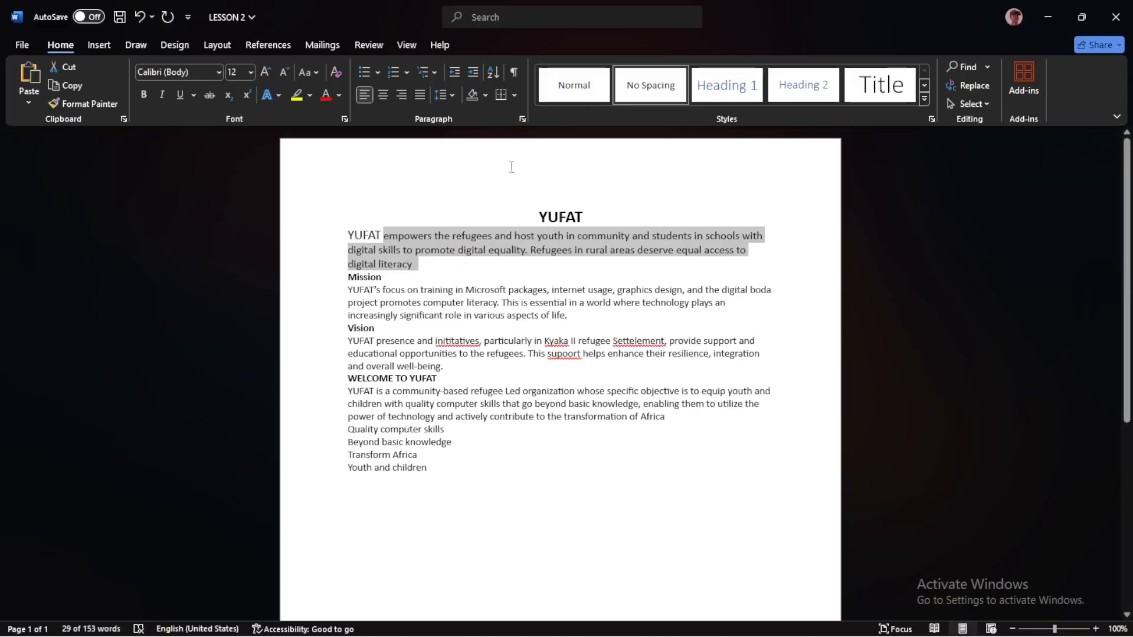
click(451, 94)
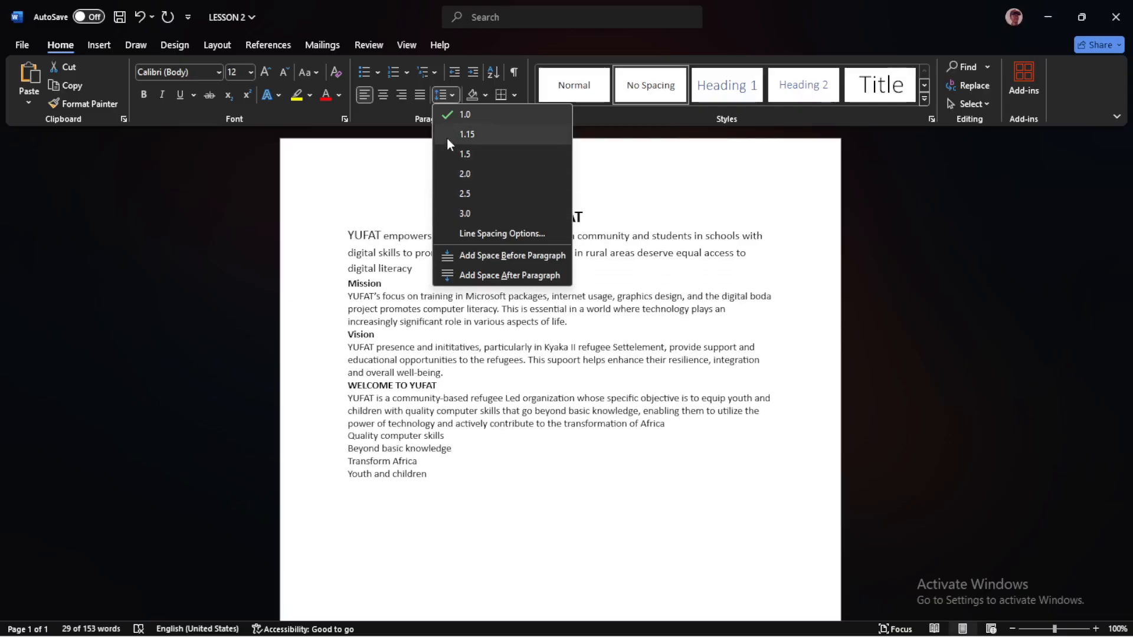
click(466, 133)
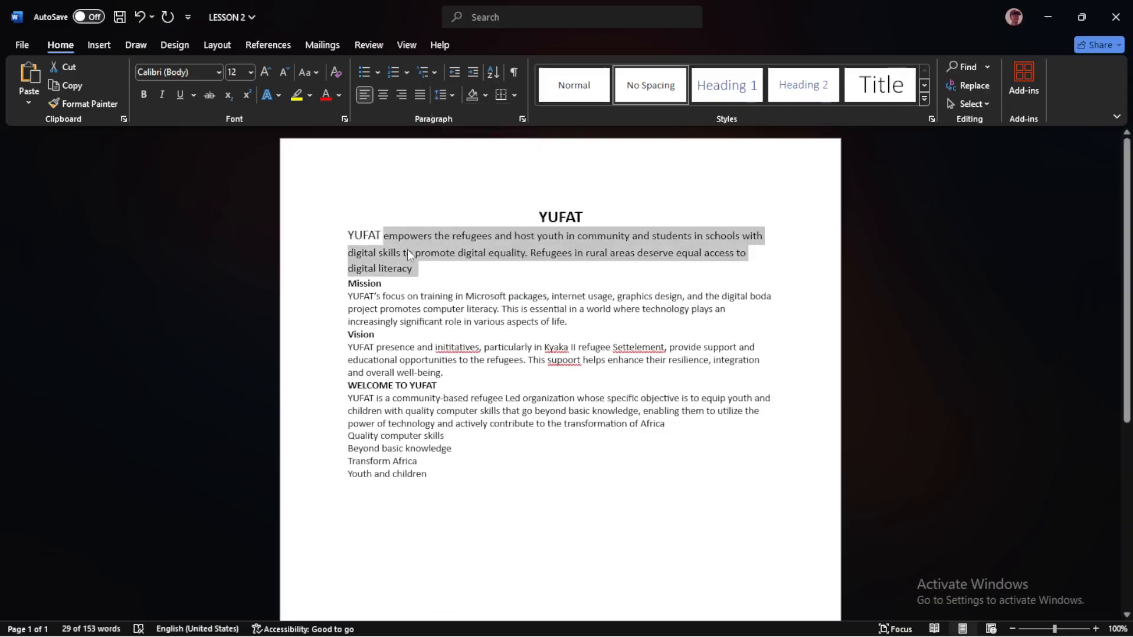
mouse_move(672, 636)
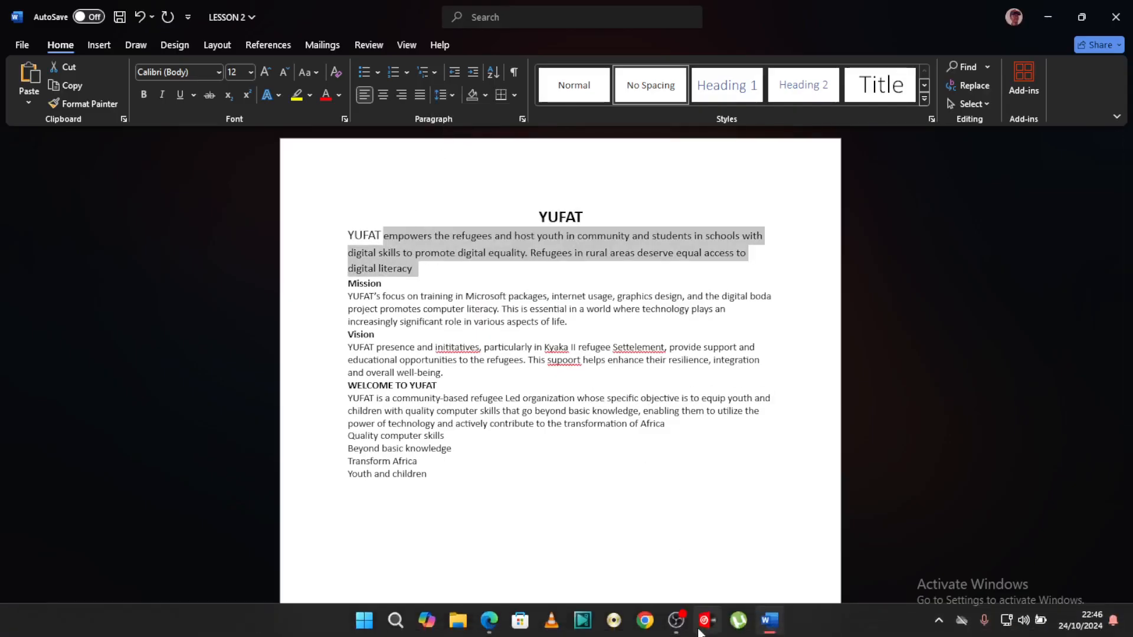
click(444, 289)
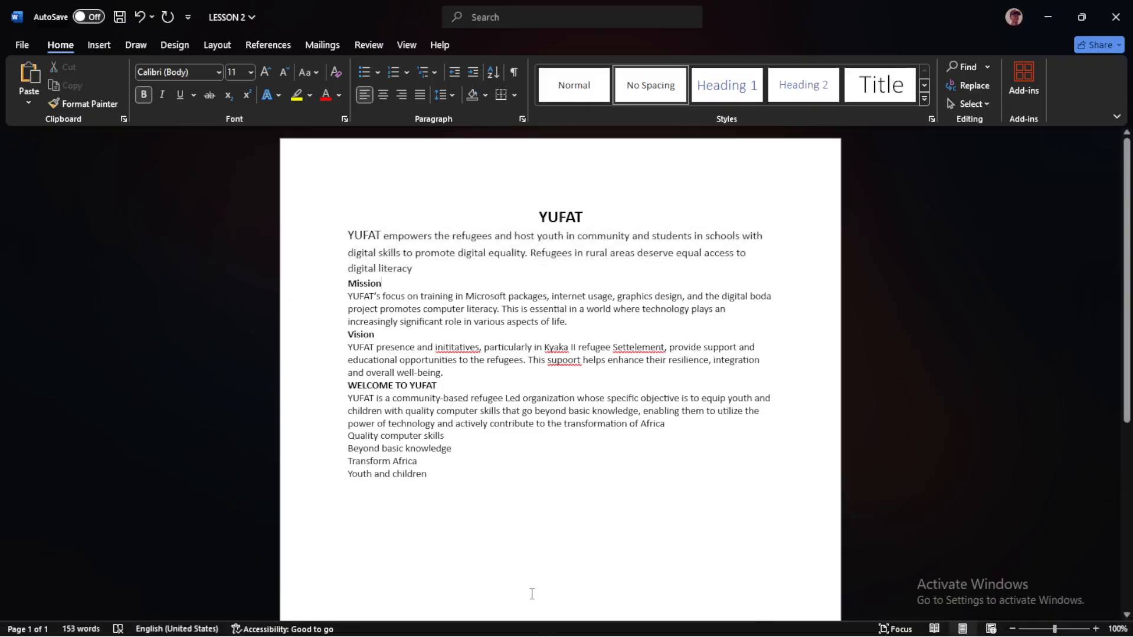
Check the Mission heading in the reference PDF in Edge, and in Word set the Mission heading's font size to 14
mouse_move(521, 634)
click(492, 622)
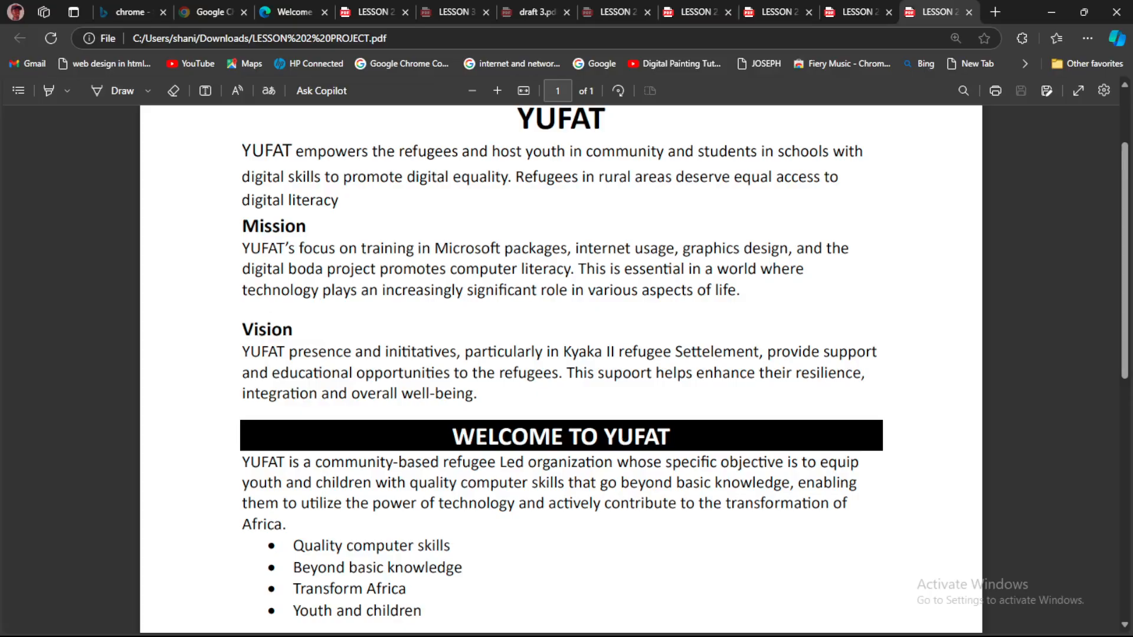
mouse_move(649, 635)
click(768, 621)
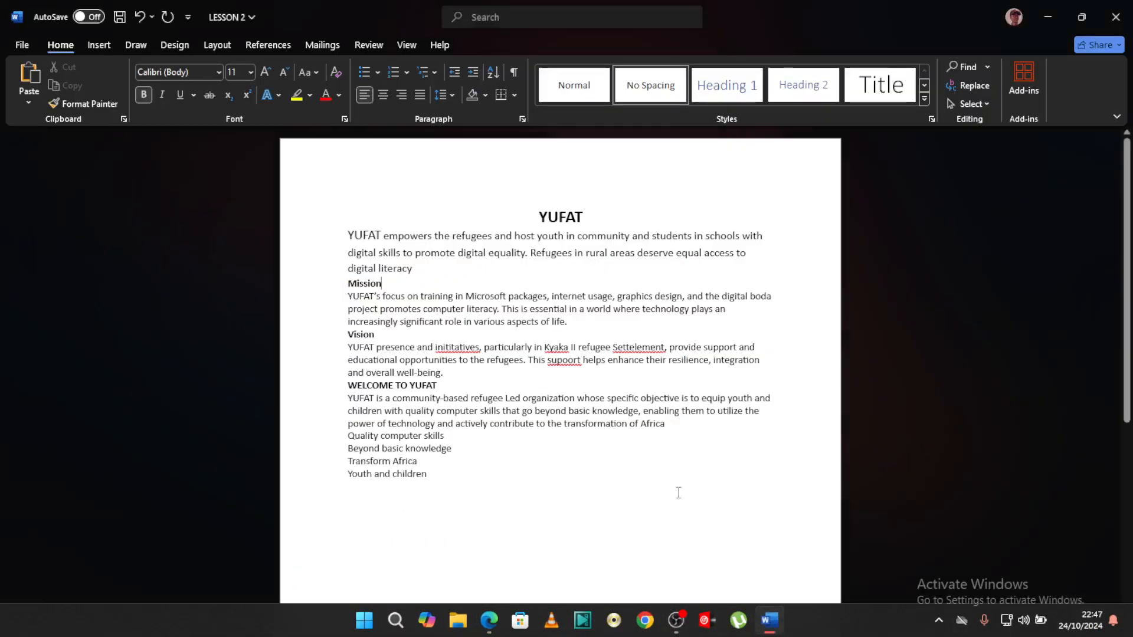
drag(385, 282, 347, 283)
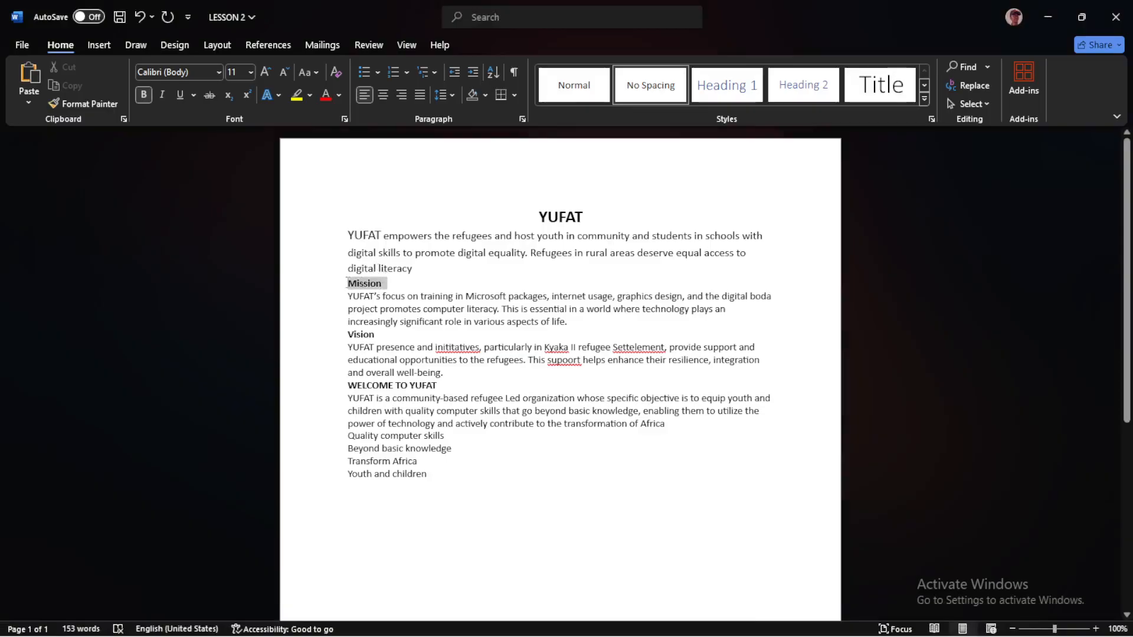
click(250, 71)
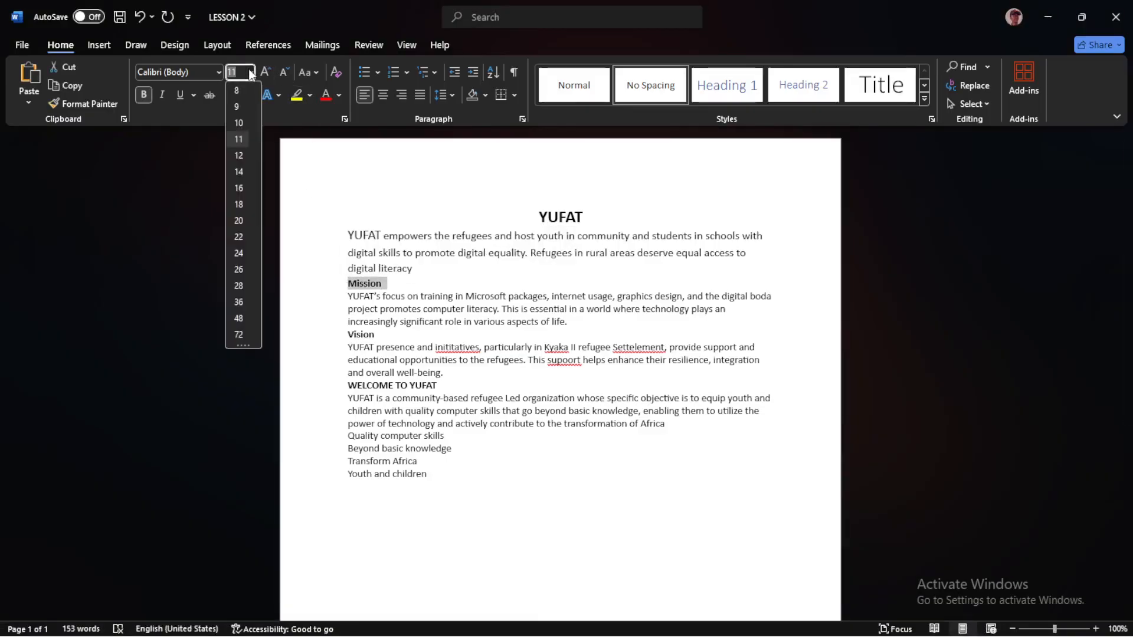
click(240, 171)
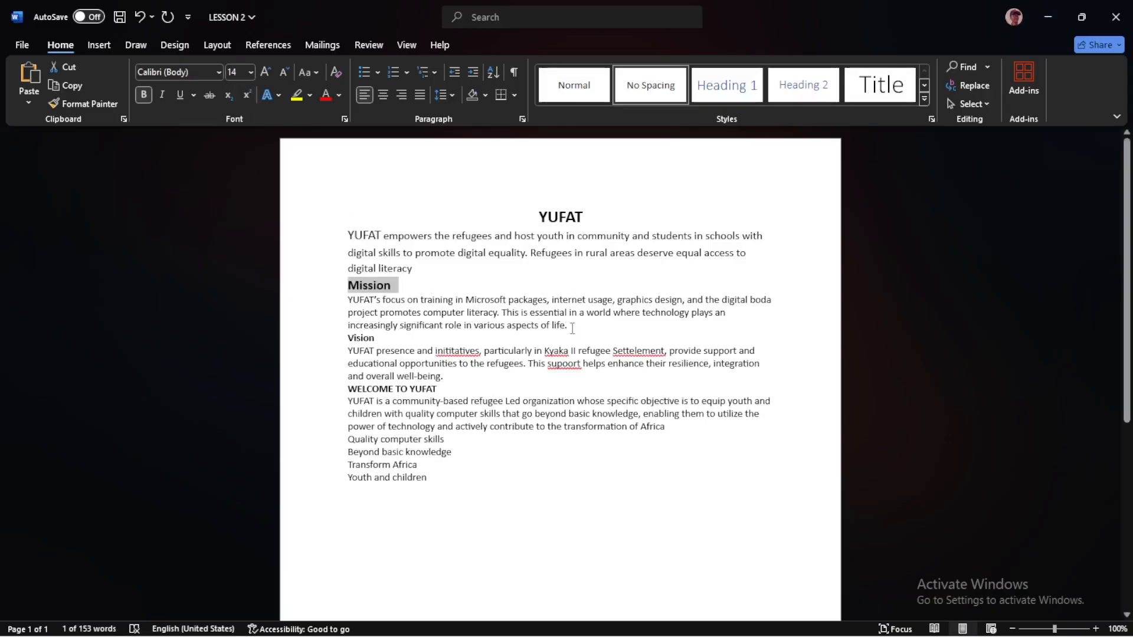
Set the paragraph under the Mission heading to font size 12 and add space after the paragraph
drag(570, 328, 352, 304)
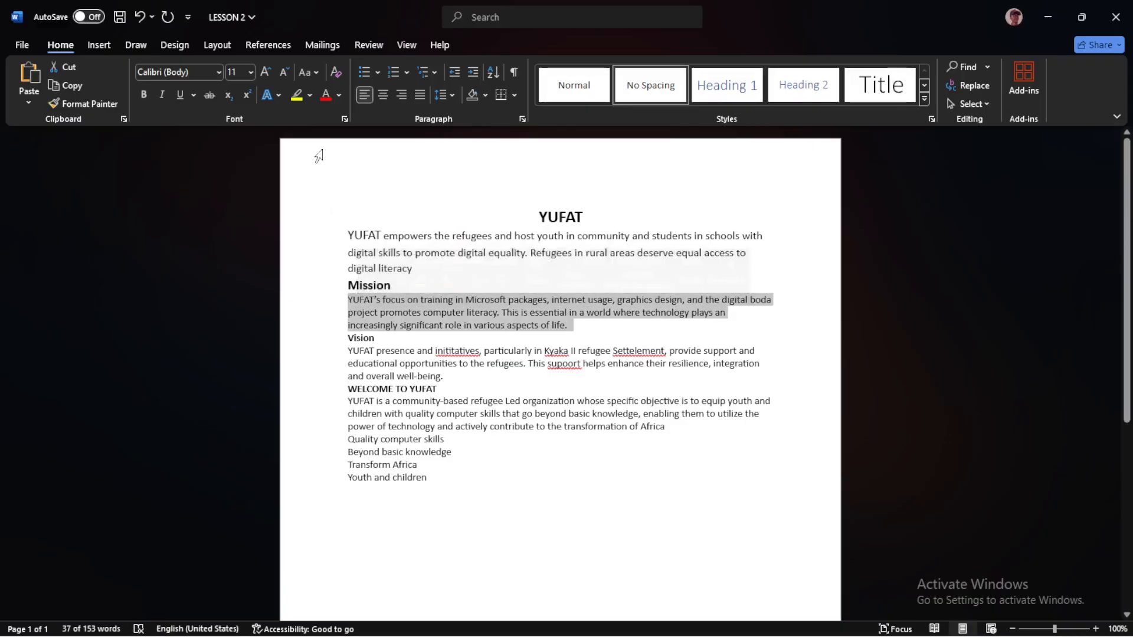
click(251, 72)
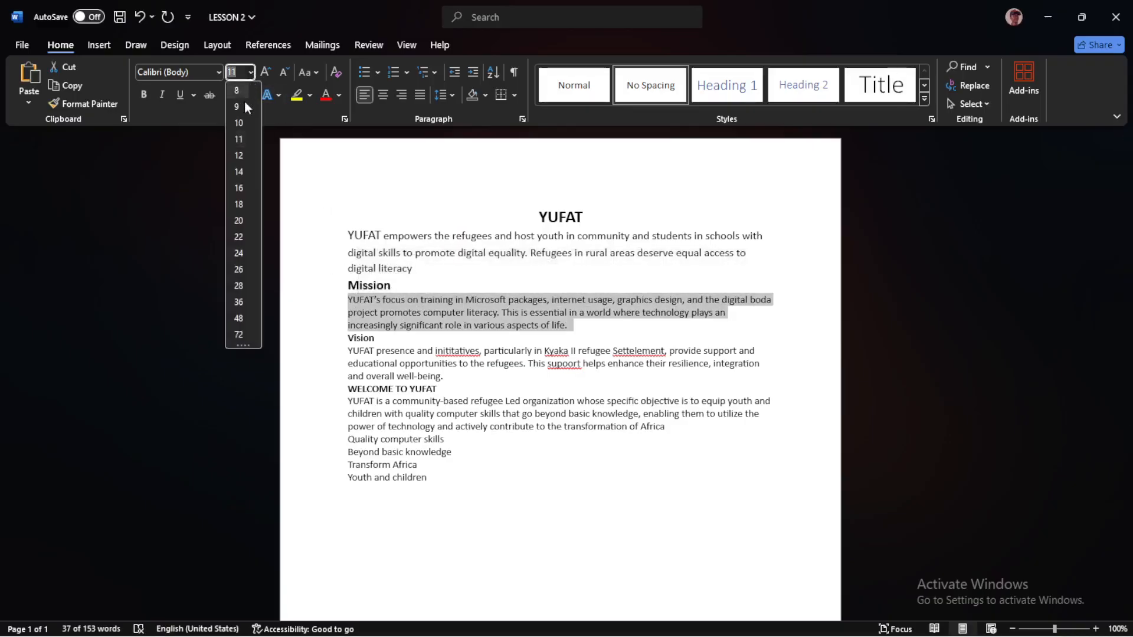
click(240, 155)
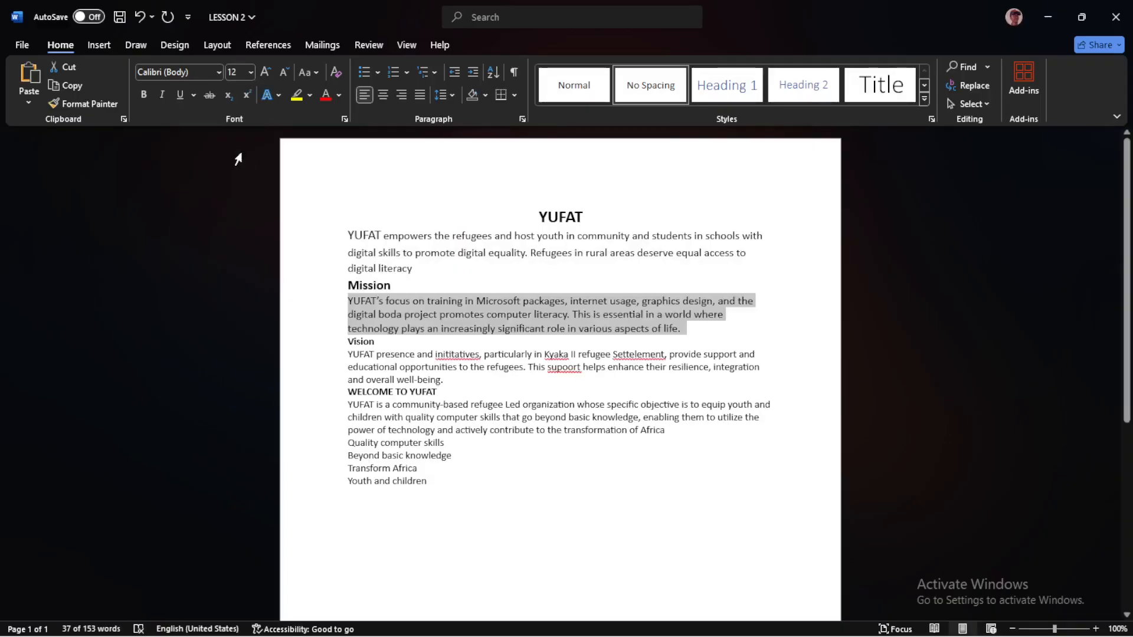
click(452, 95)
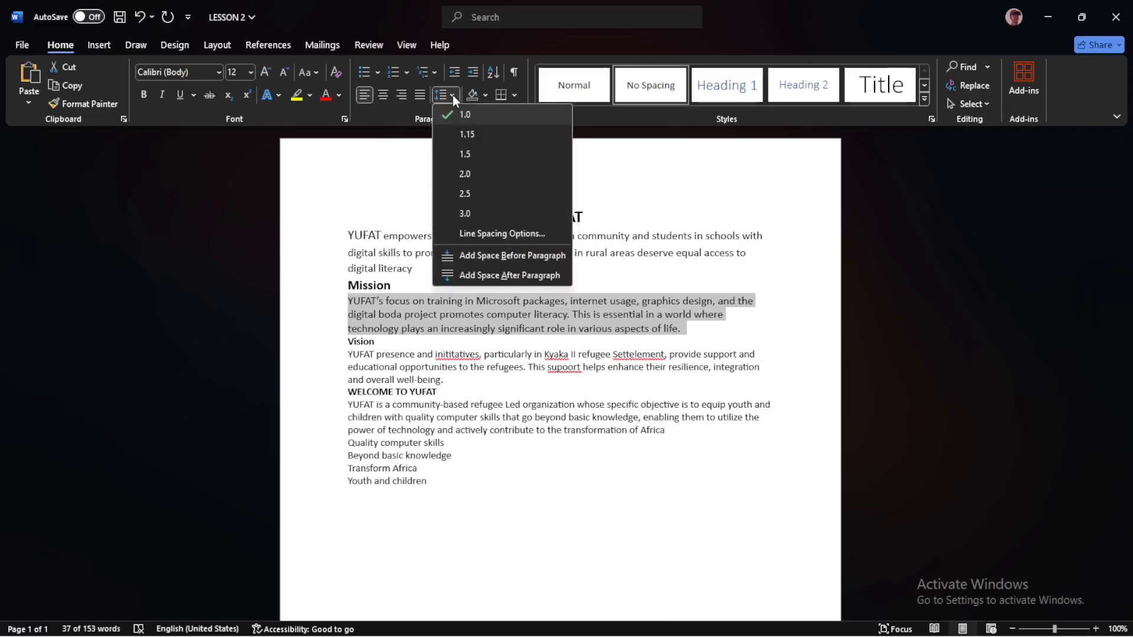
click(447, 276)
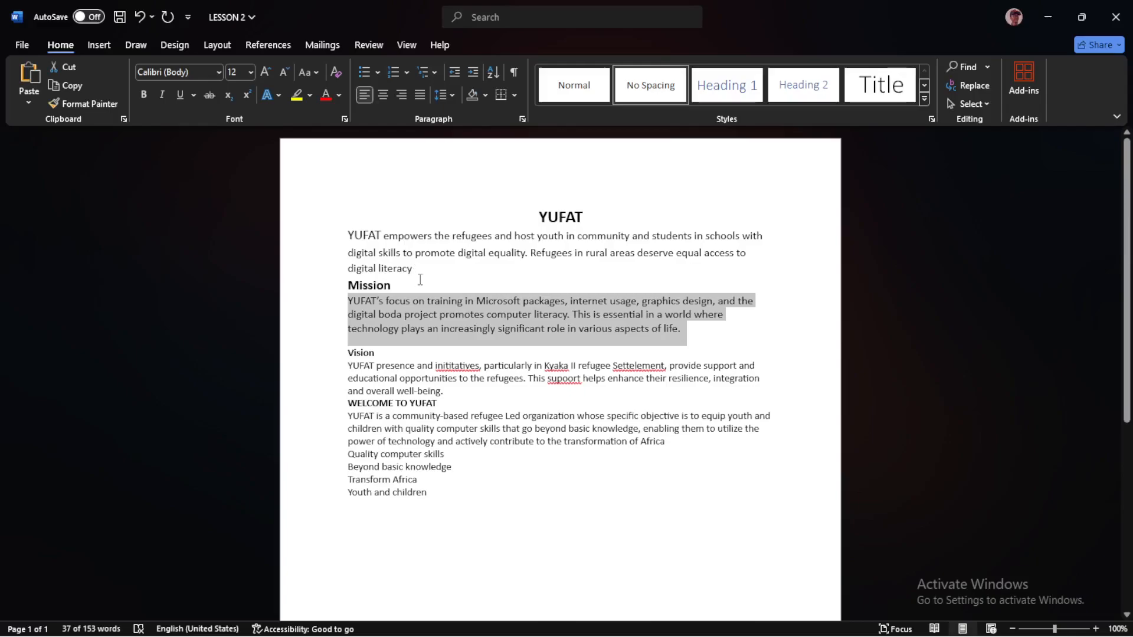
click(447, 350)
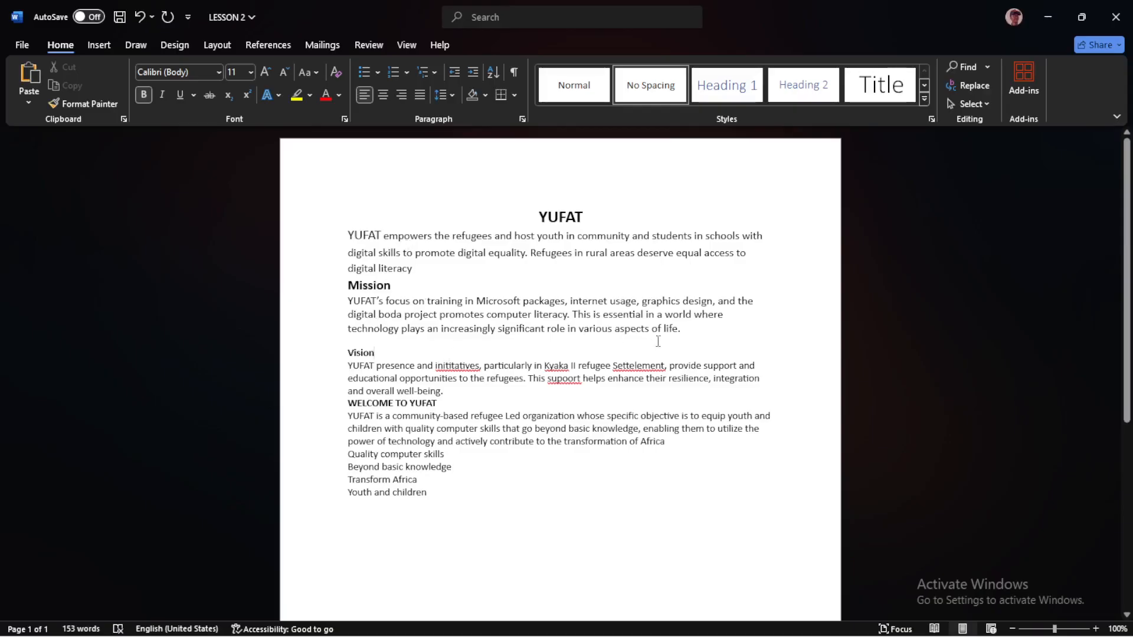
Compare the line spacing settings of the Mission paragraph with those of the intro paragraph
drag(722, 331, 336, 301)
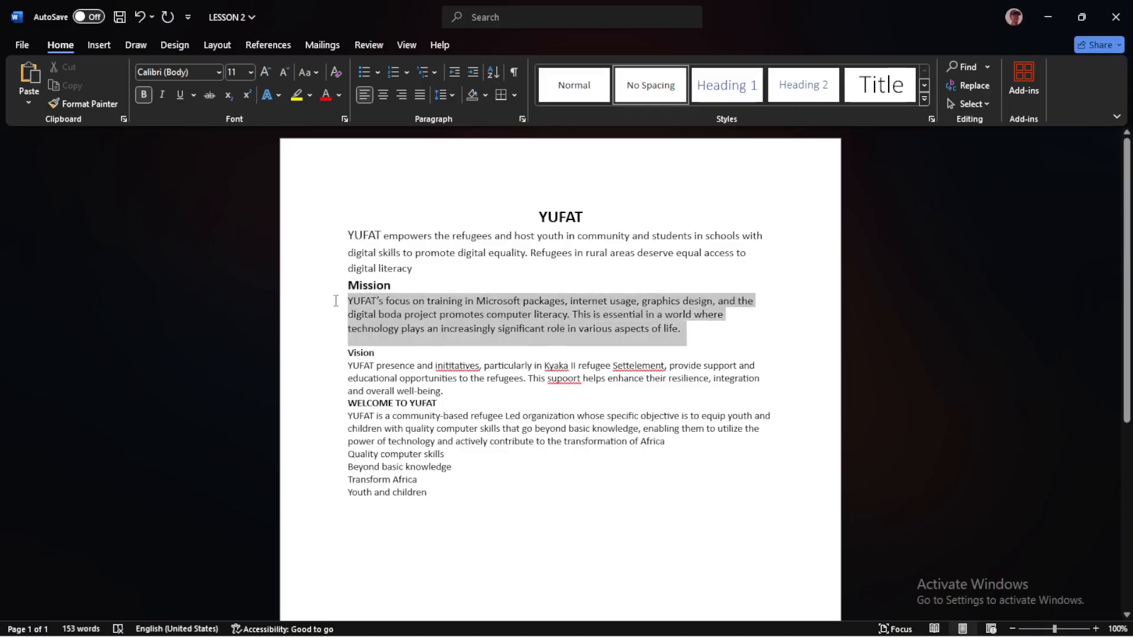
click(454, 92)
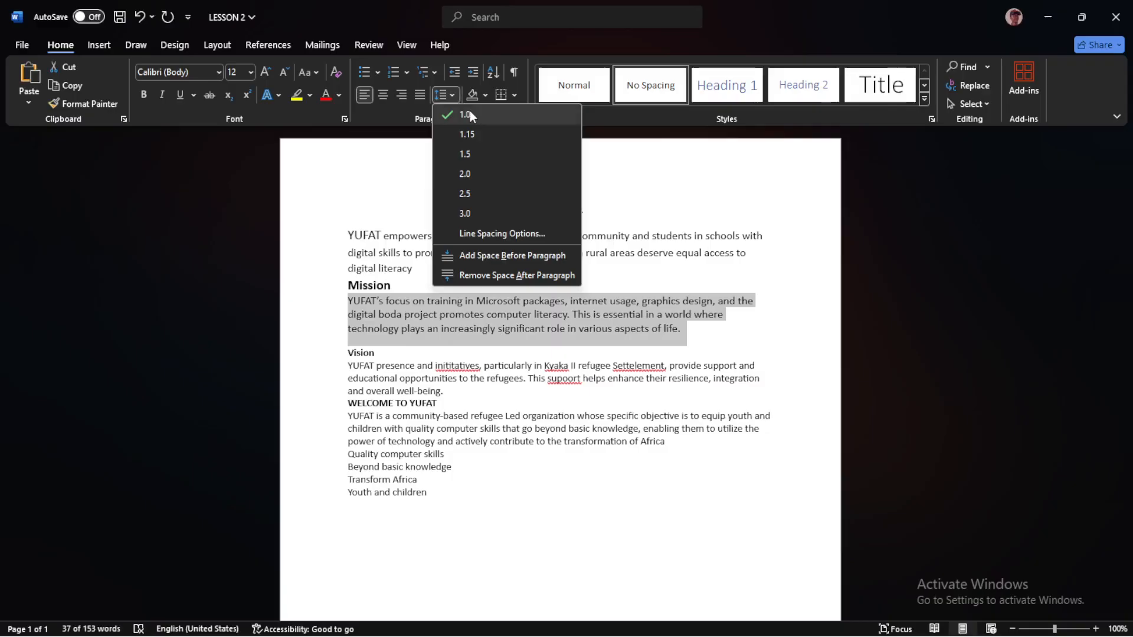
click(414, 268)
drag(414, 268, 383, 236)
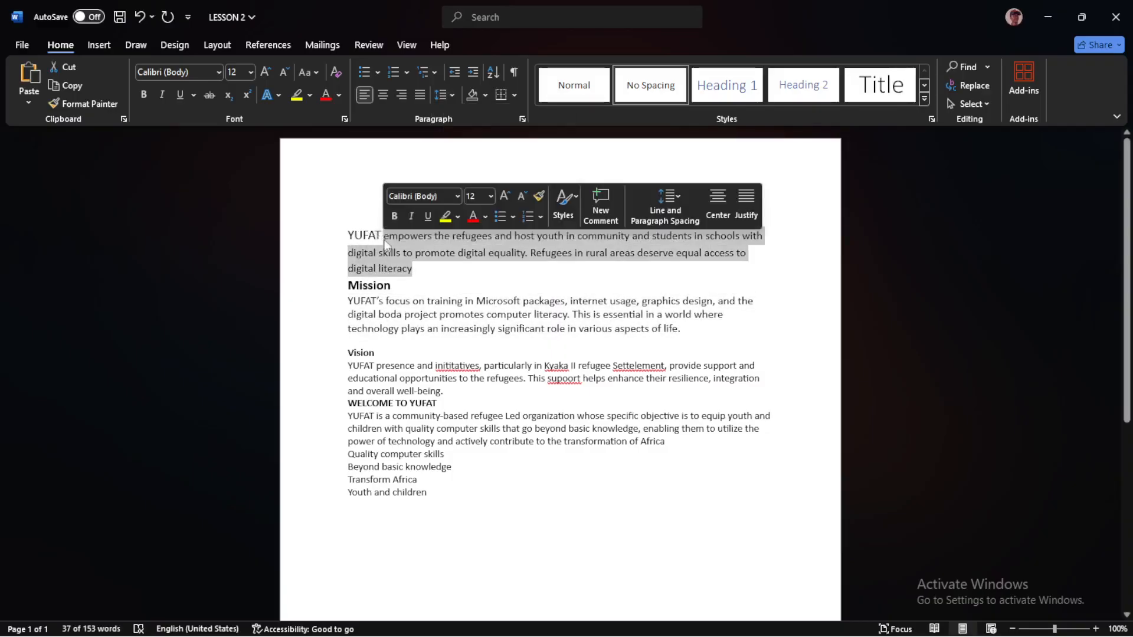
click(457, 94)
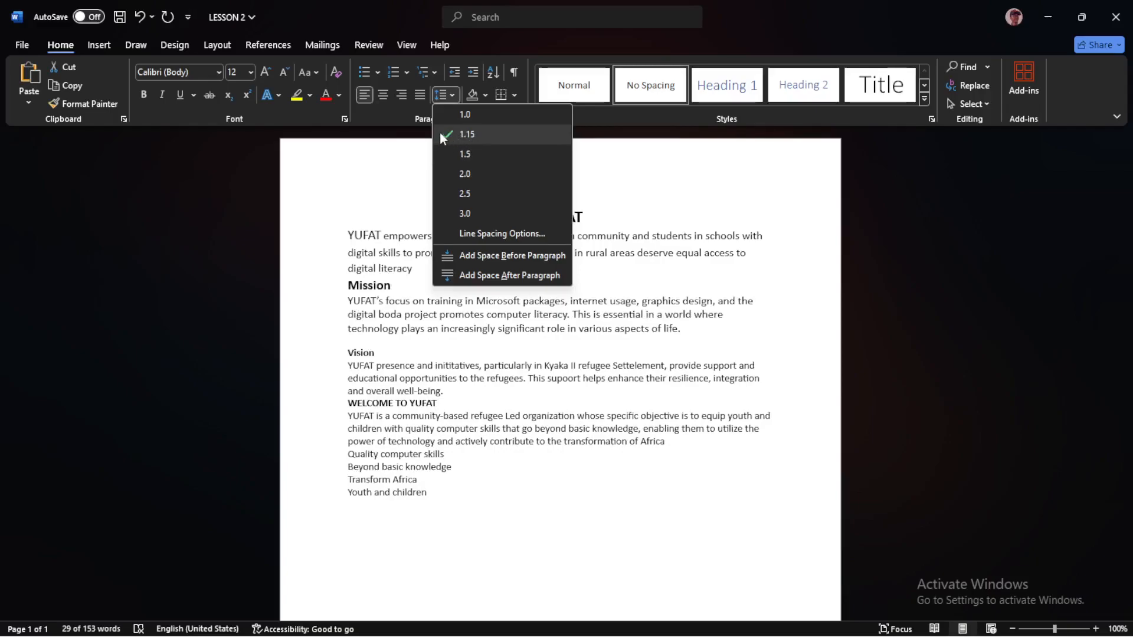
click(355, 345)
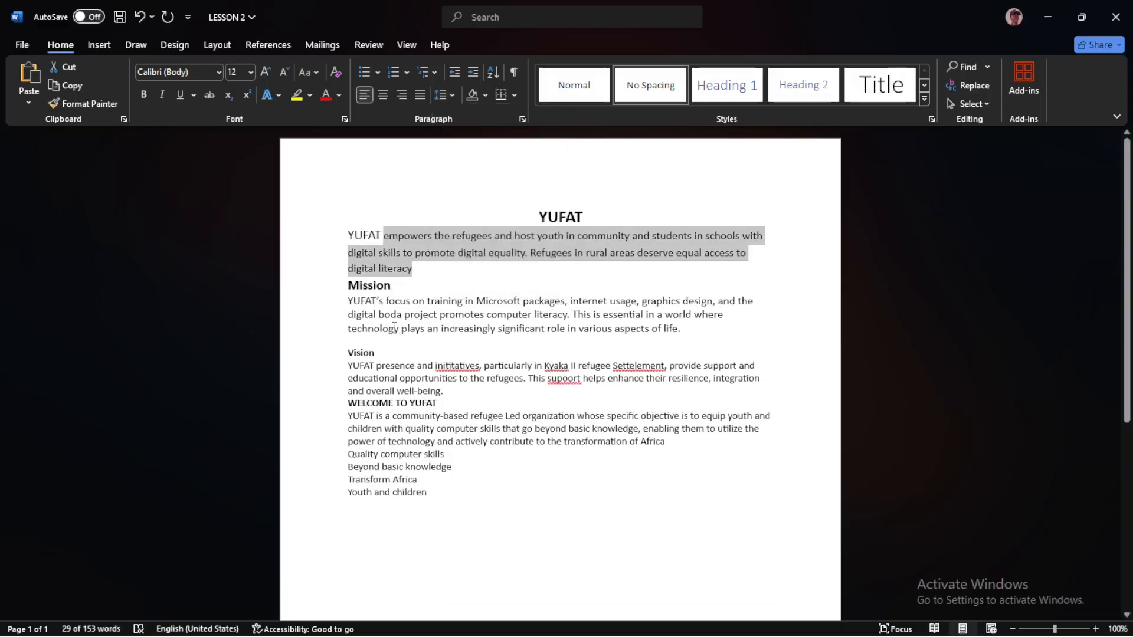
drag(685, 342, 347, 301)
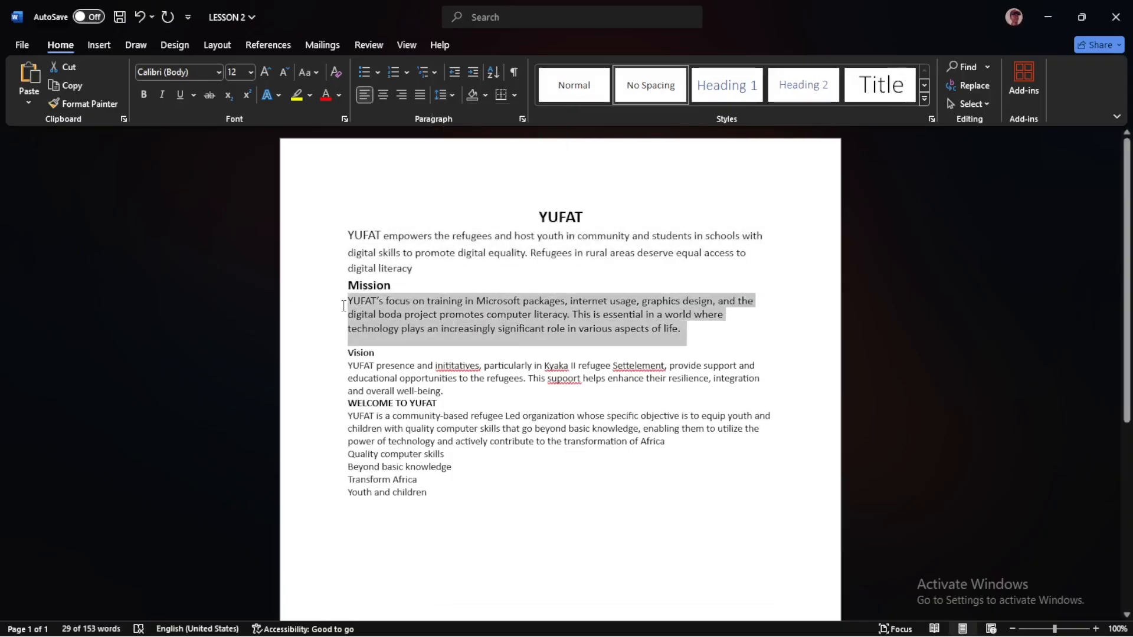
click(455, 93)
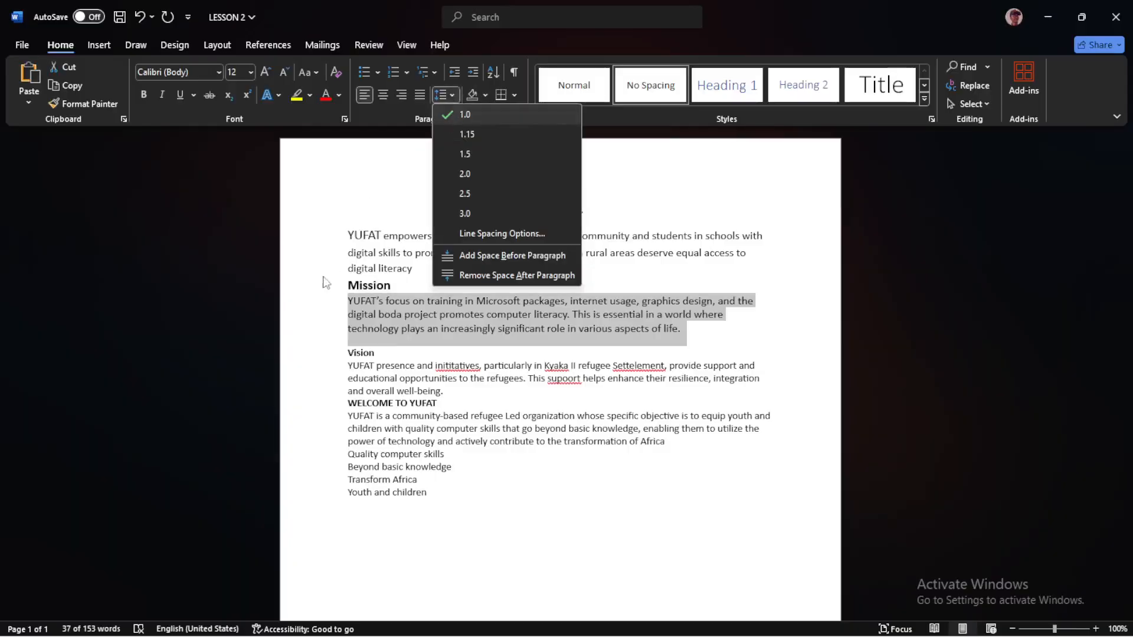
click(388, 353)
Set the Vision heading's font size to 14
click(388, 352)
drag(383, 353, 346, 361)
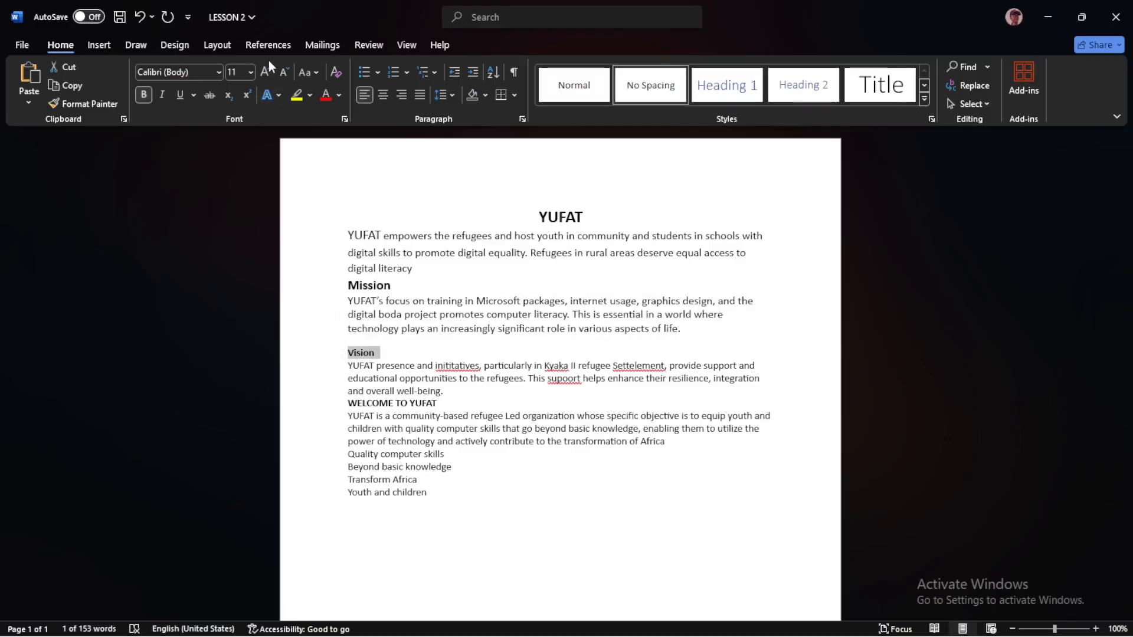
click(252, 69)
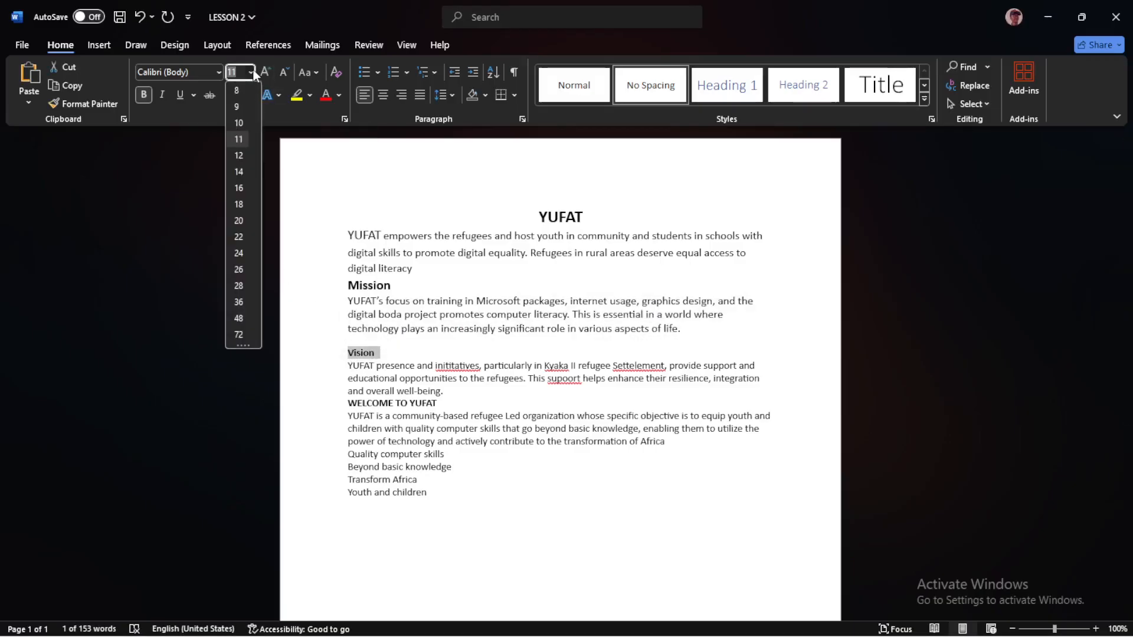
click(243, 171)
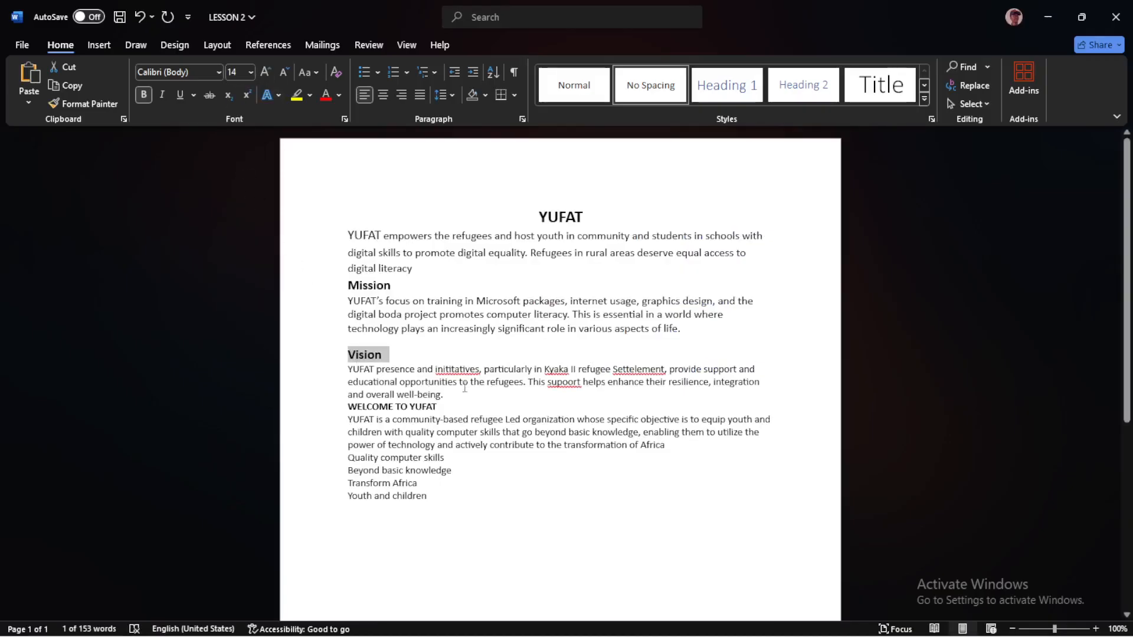
Set the paragraph under the Vision heading to font size 12 and add space after the paragraph
drag(449, 395, 351, 375)
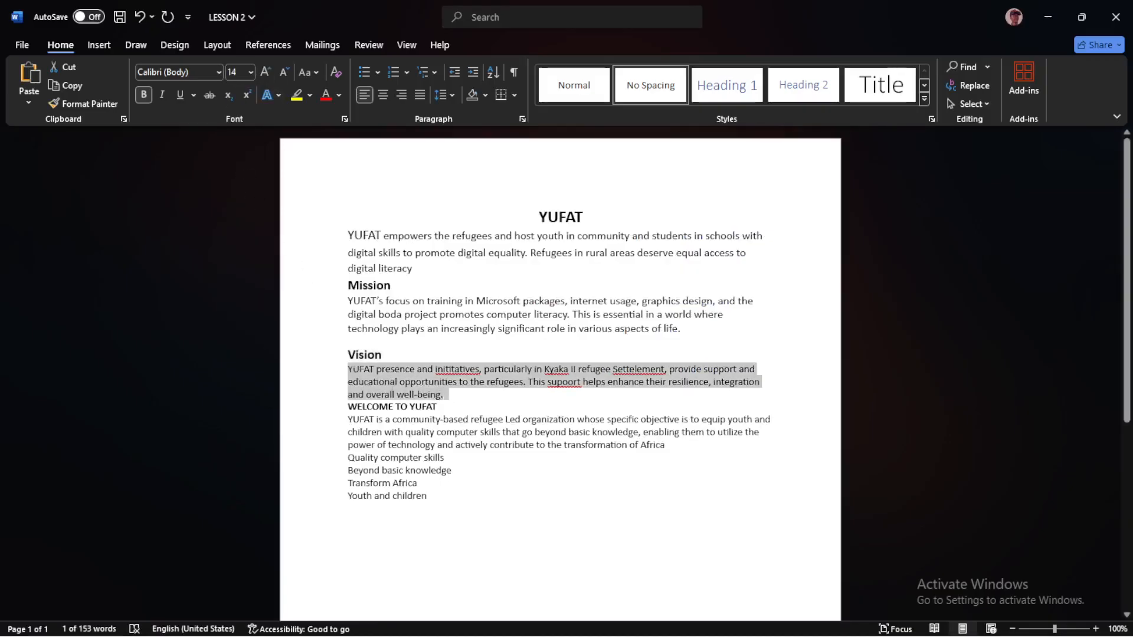
click(250, 73)
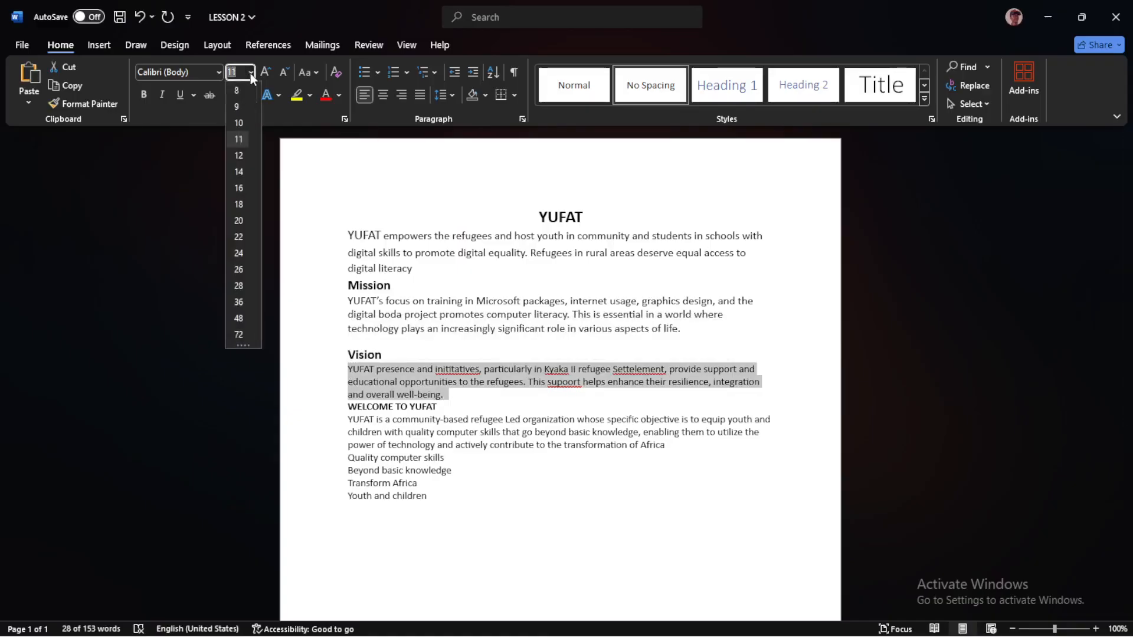
click(240, 154)
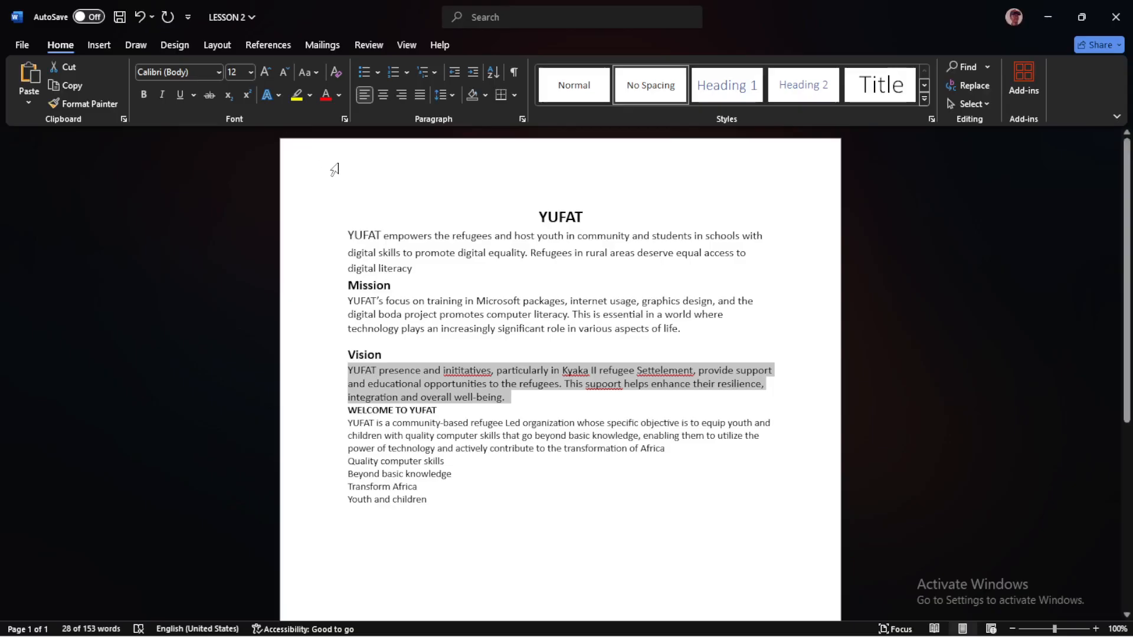
click(450, 93)
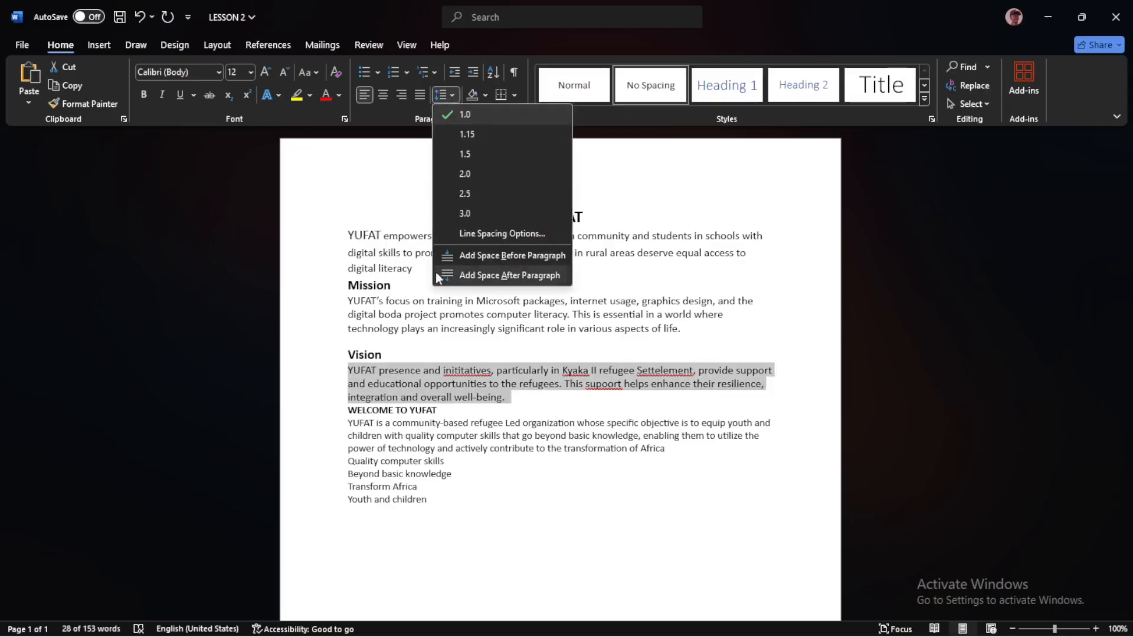
click(466, 275)
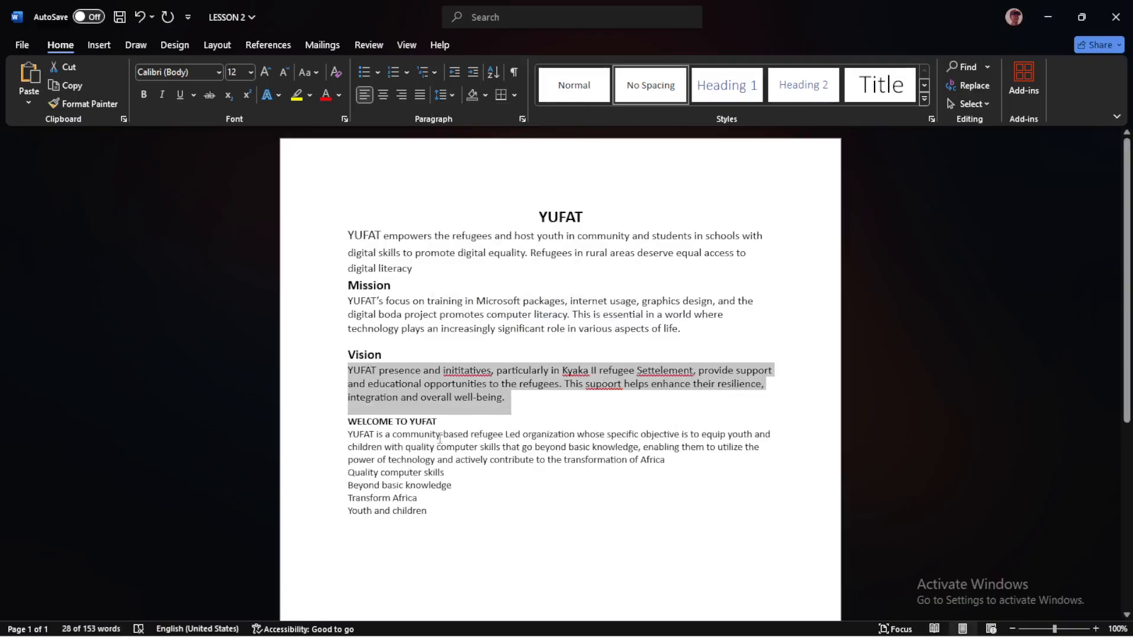
click(494, 428)
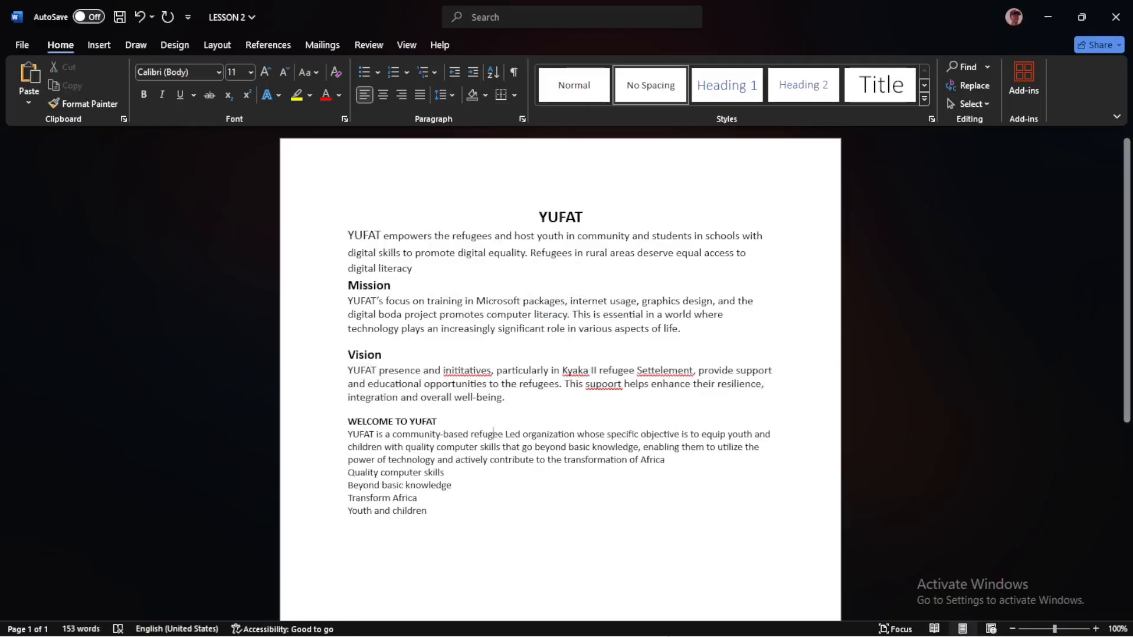
Check the WELCOME TO YUFAT heading in the Edge PDF, and in Word set that heading to font size 18 and centre it
click(498, 624)
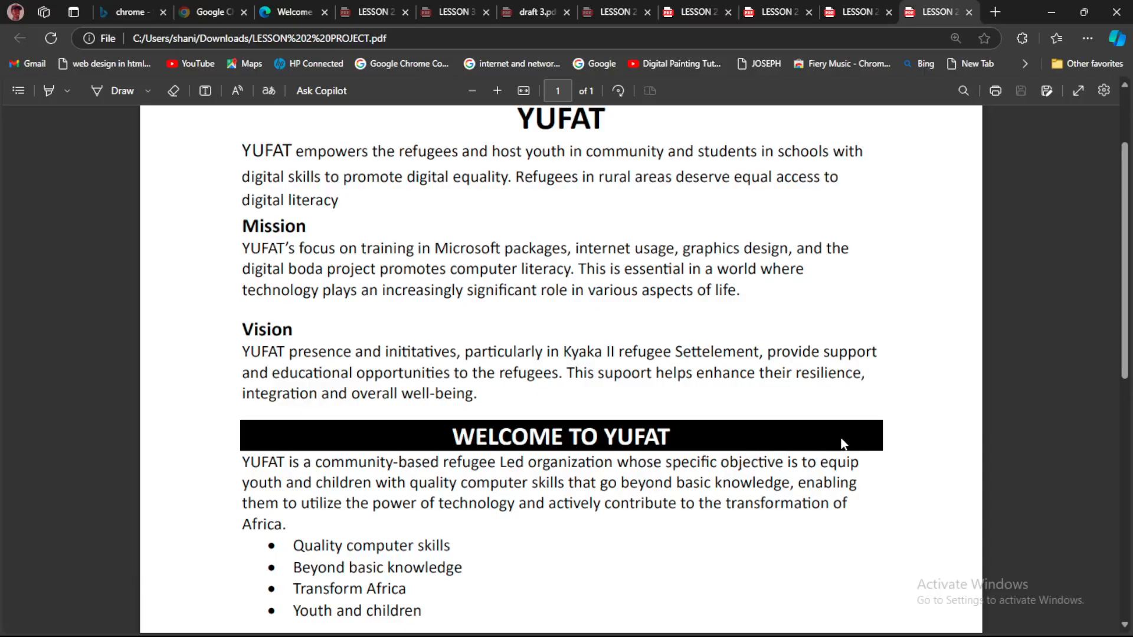
drag(456, 437, 672, 447)
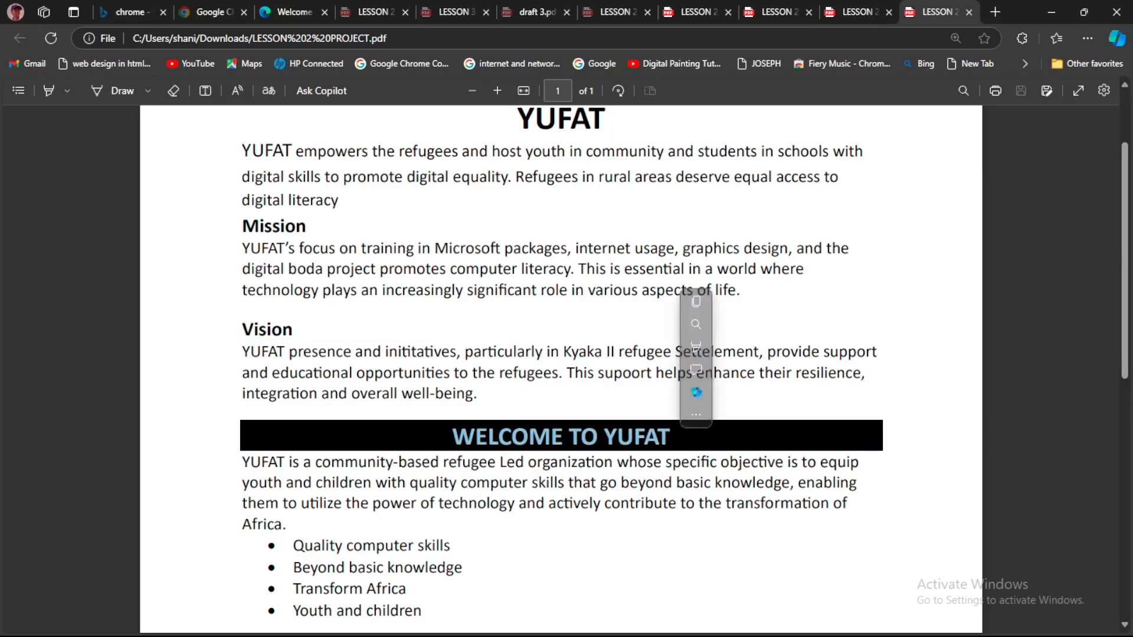
click(769, 631)
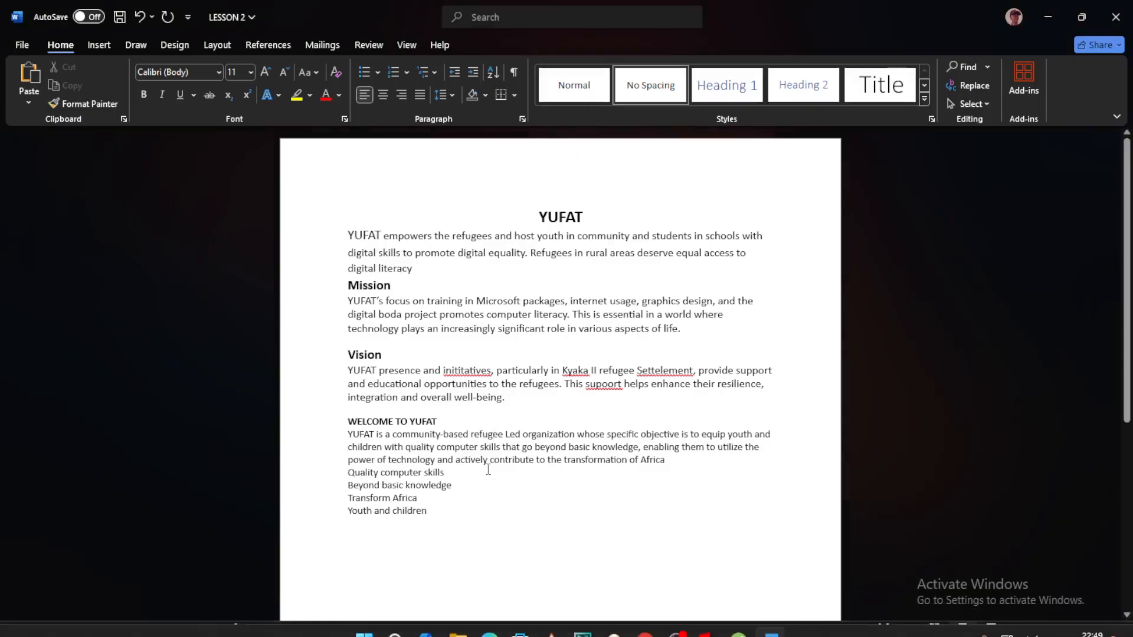
drag(440, 421, 372, 417)
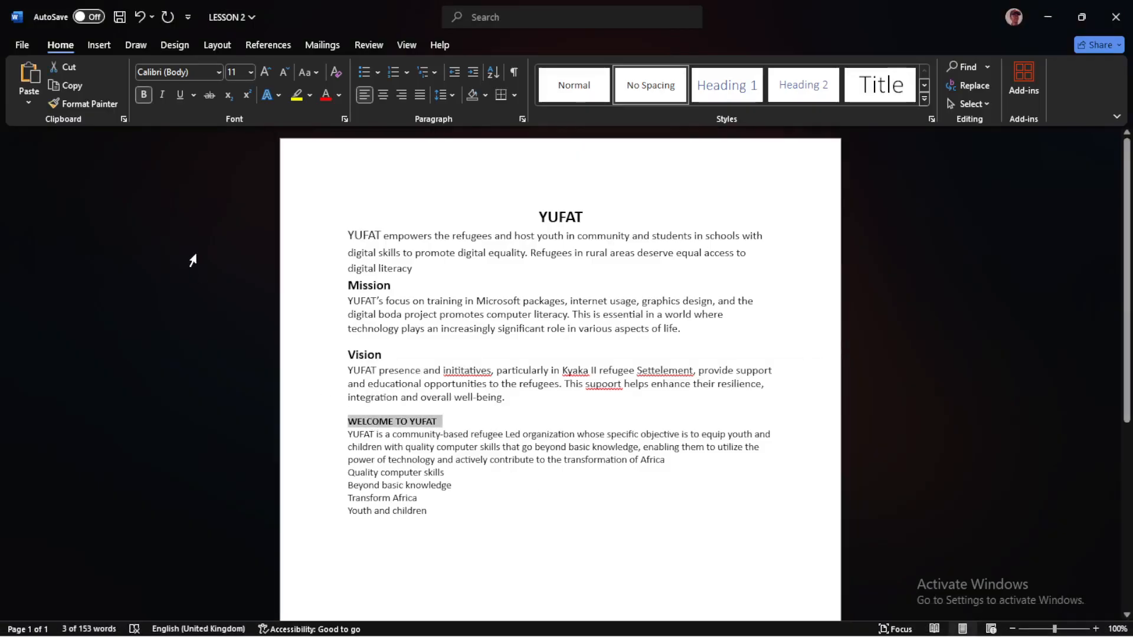
click(252, 72)
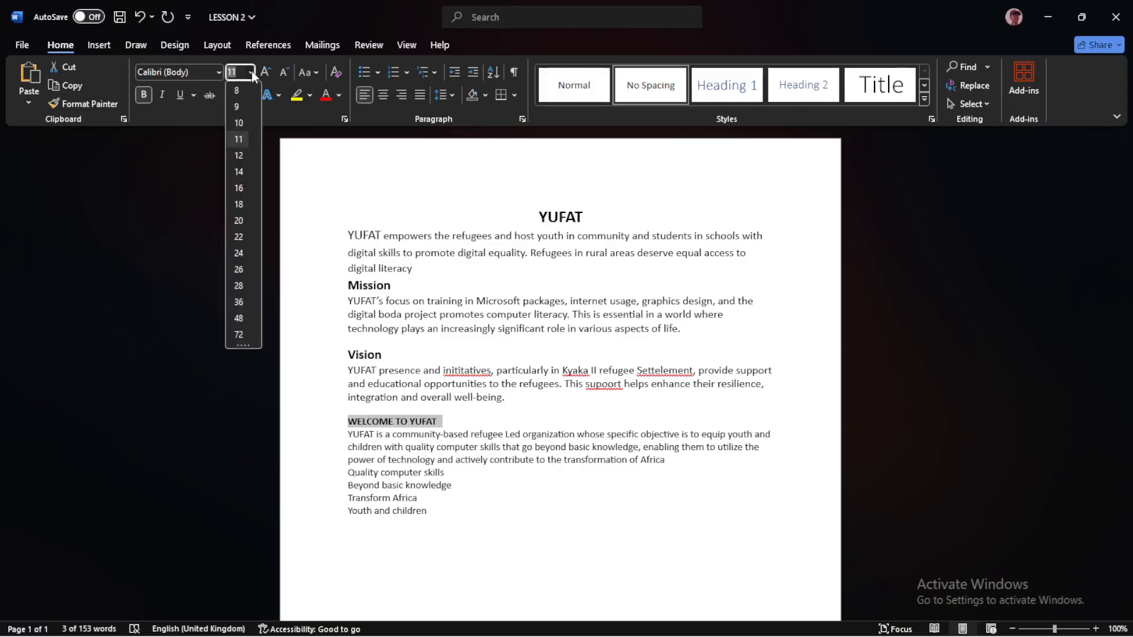
click(242, 202)
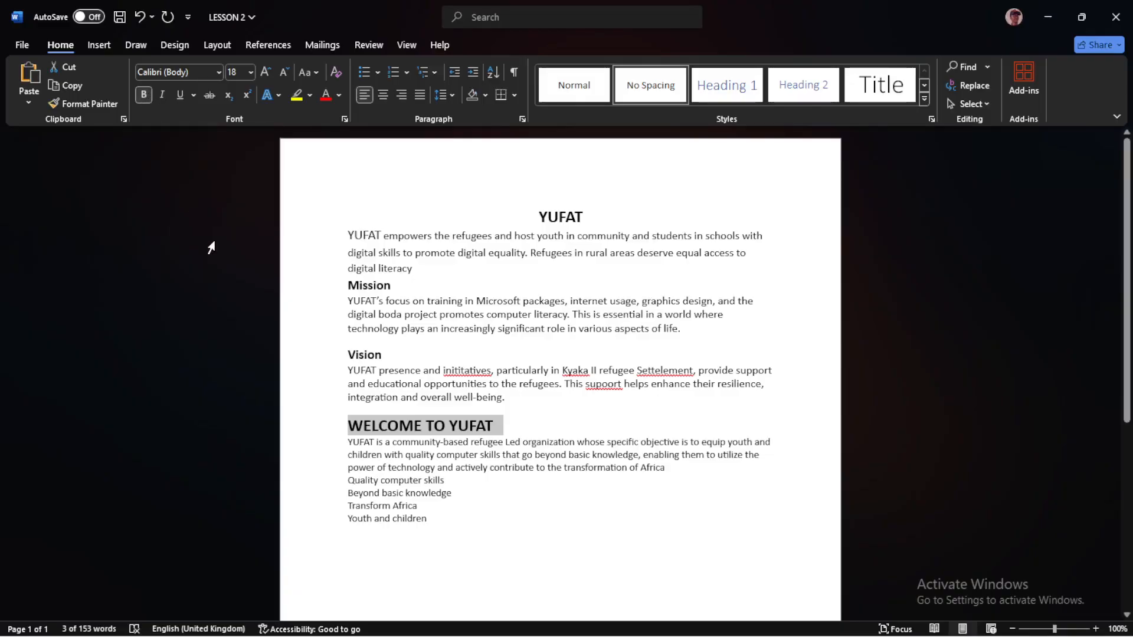
click(382, 95)
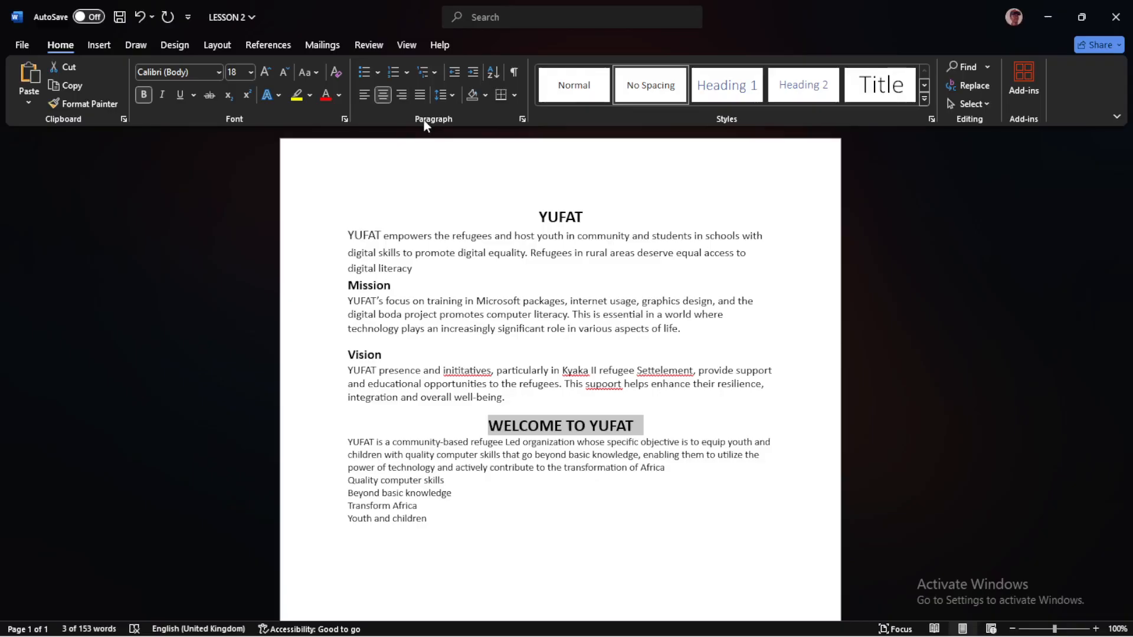
Shade the WELCOME TO YUFAT heading black and set its font colour to White, Background 1
click(485, 97)
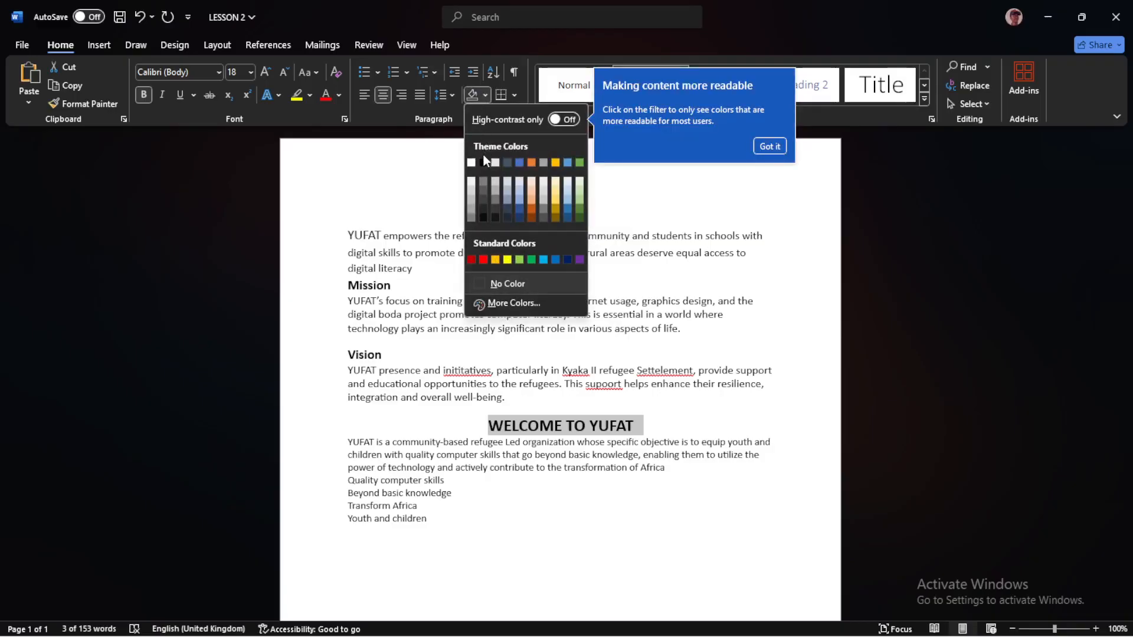
click(483, 160)
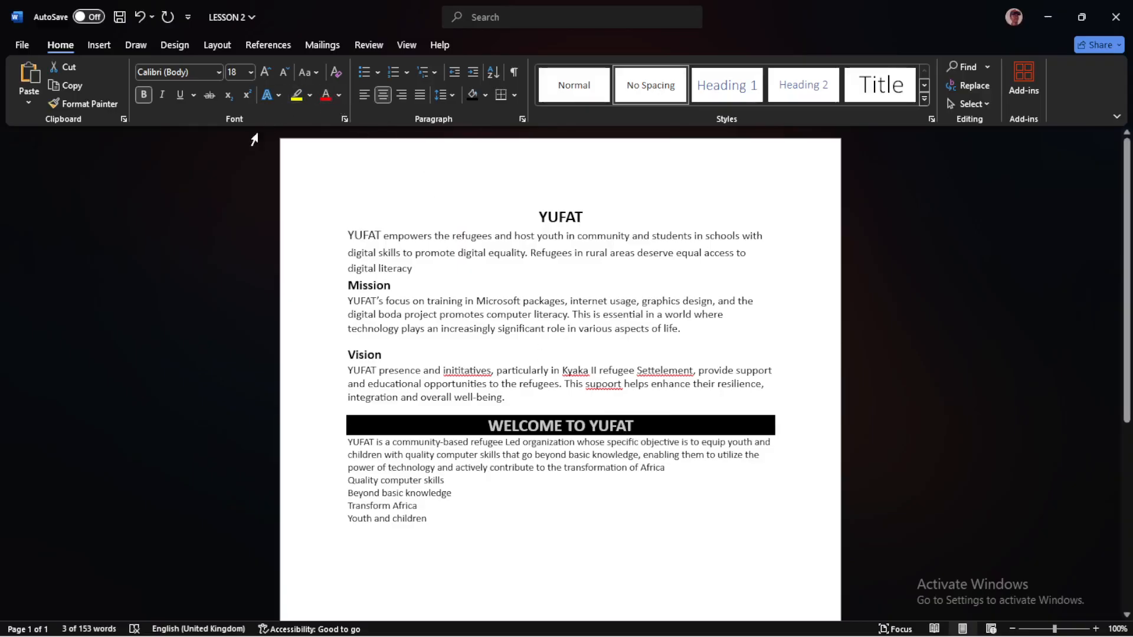
click(339, 95)
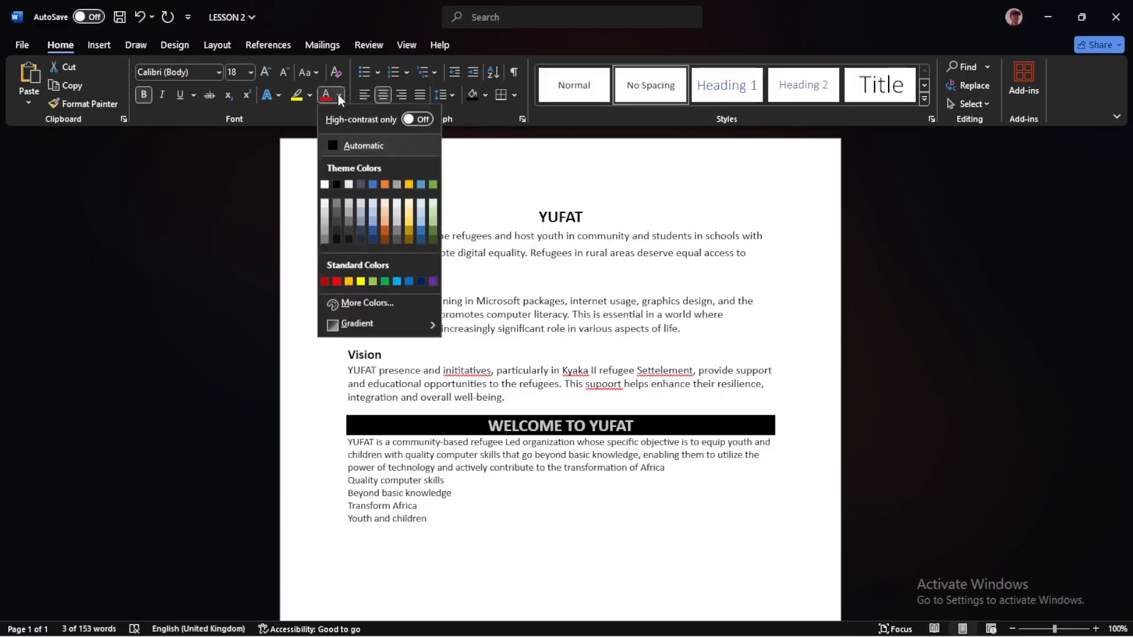
click(325, 185)
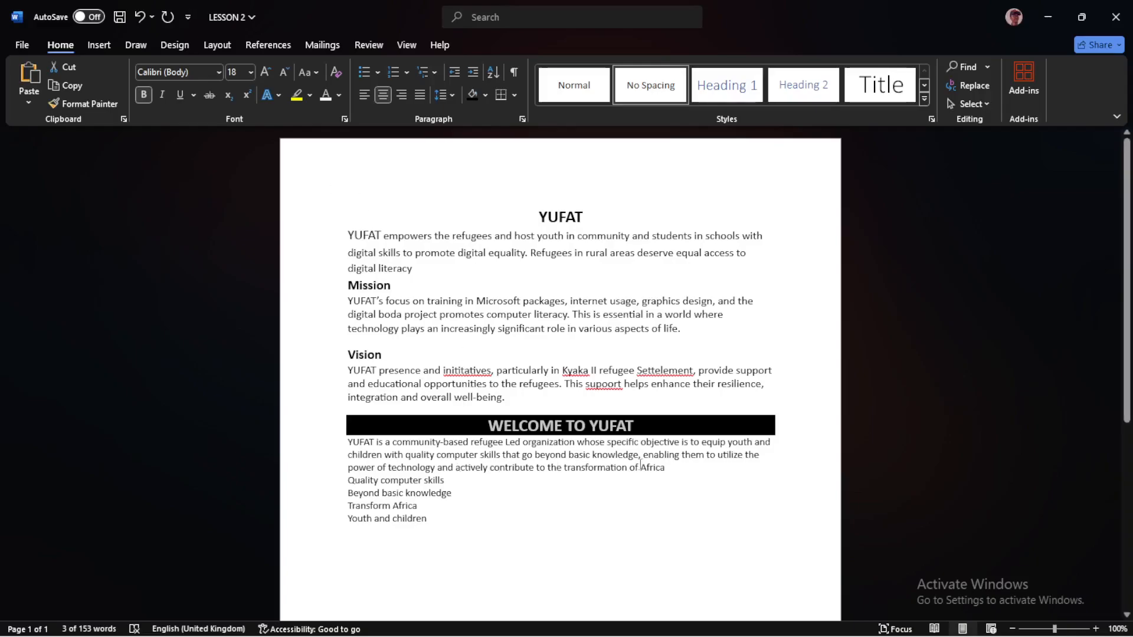
Set the paragraph directly under the WELCOME TO YUFAT heading to font size 12
drag(674, 466, 355, 444)
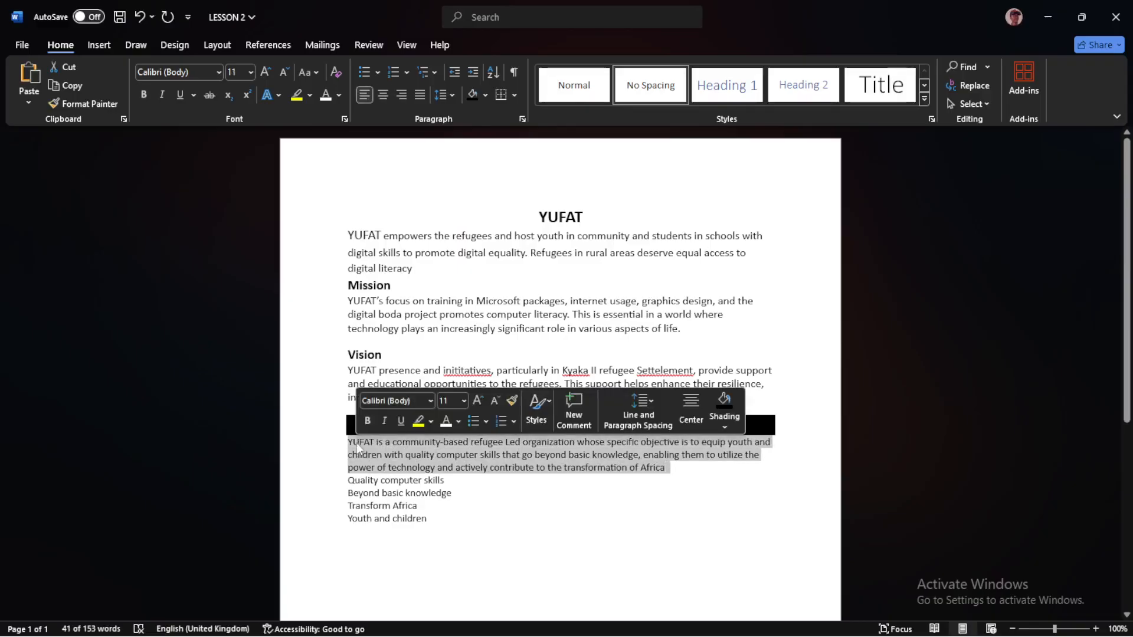
click(251, 72)
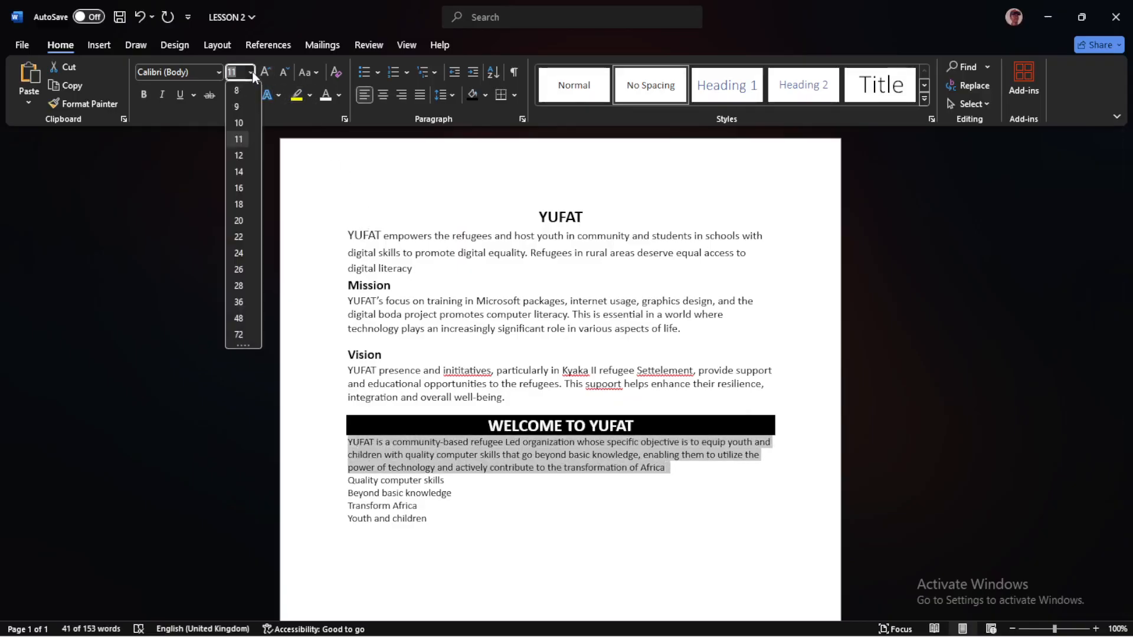
click(244, 161)
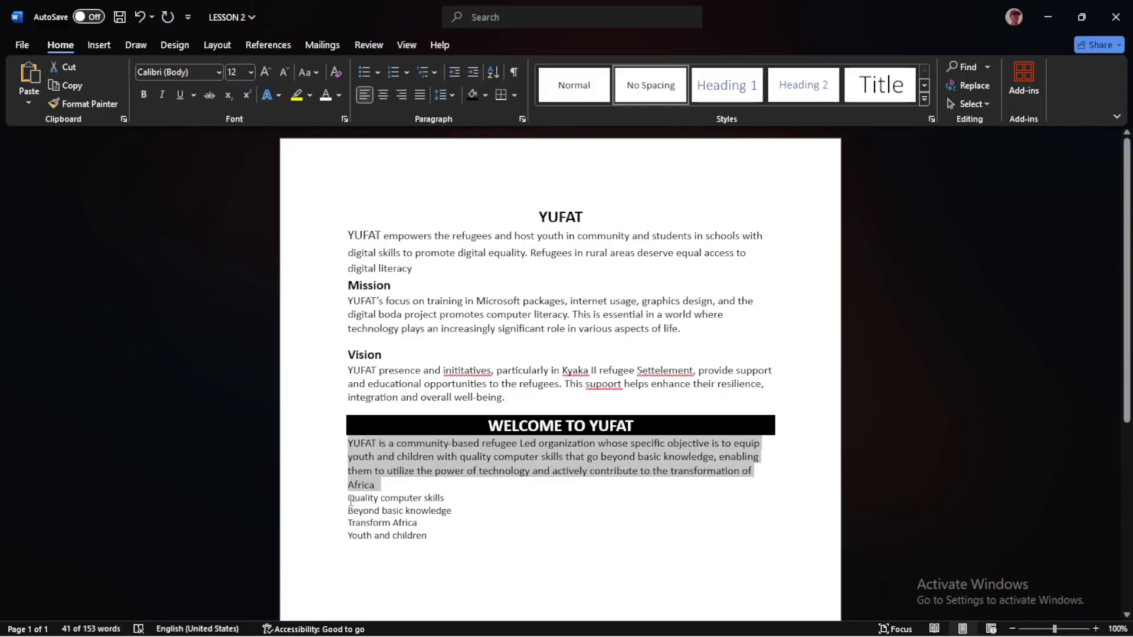
Check the list in the Edge PDF, and in Word apply solid round bullets to the four lines from Quality computer skills to Youth and children
drag(348, 499, 422, 536)
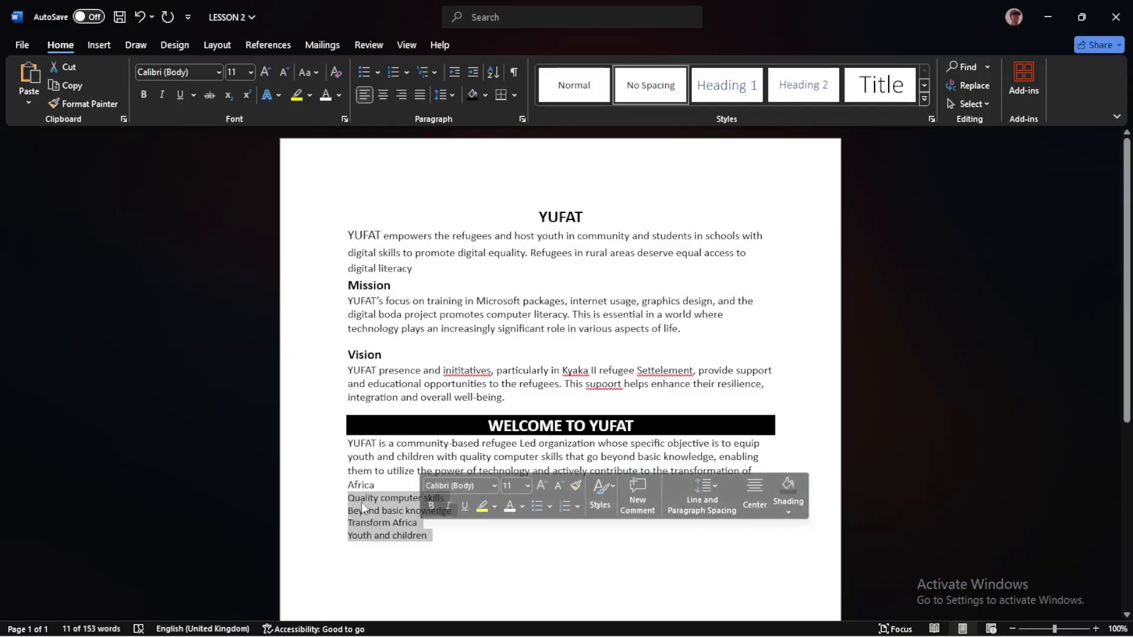
mouse_move(884, 633)
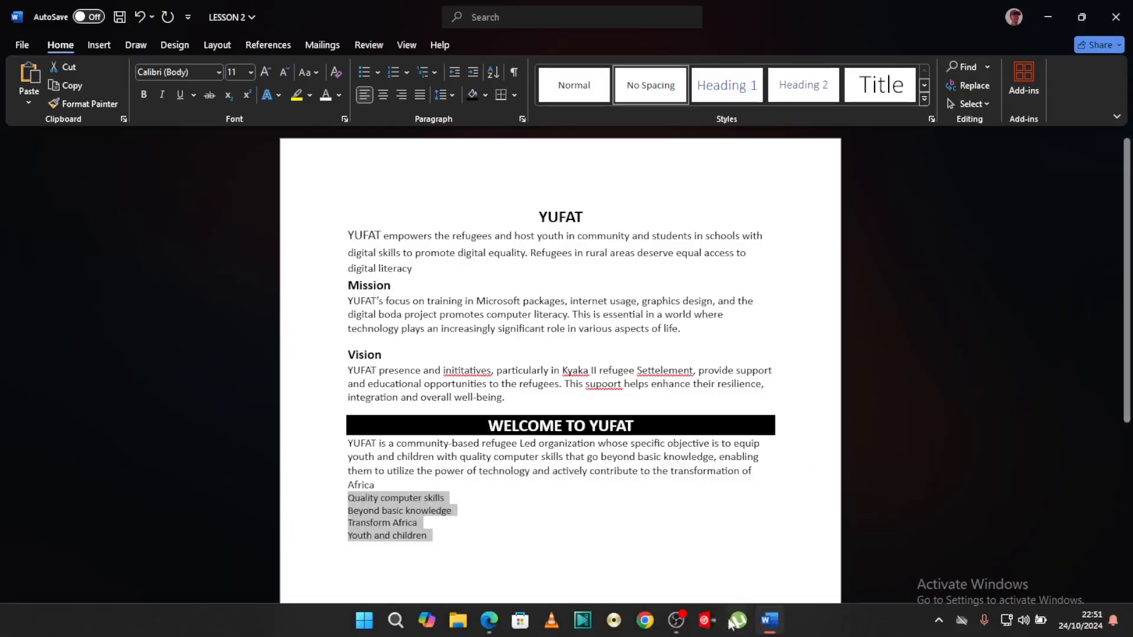
click(489, 620)
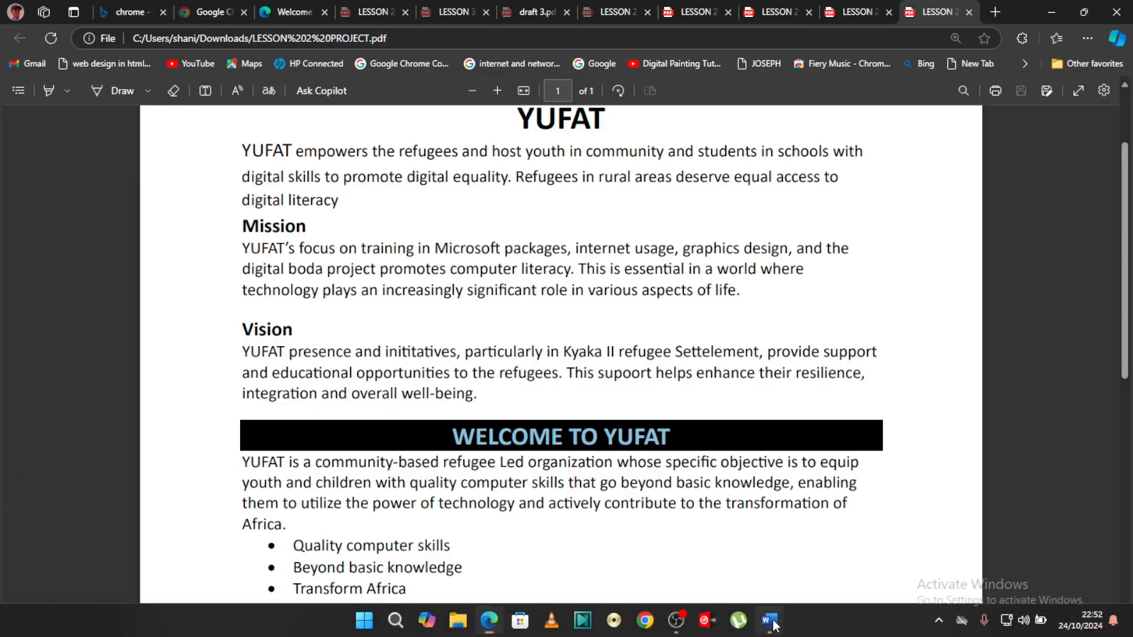
click(769, 619)
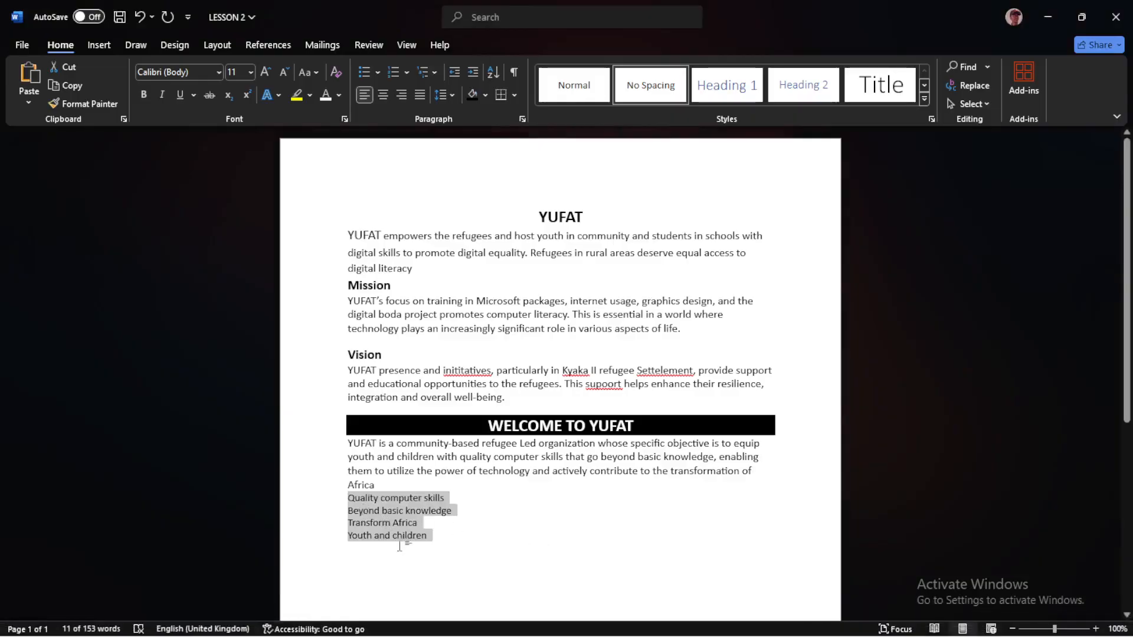
click(377, 73)
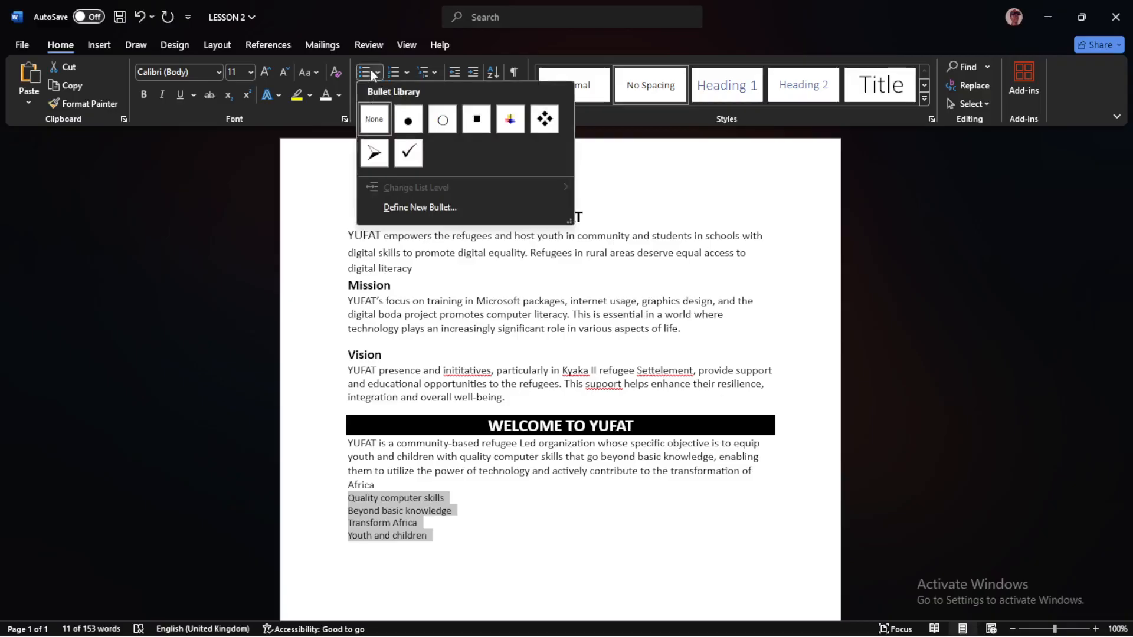
click(376, 69)
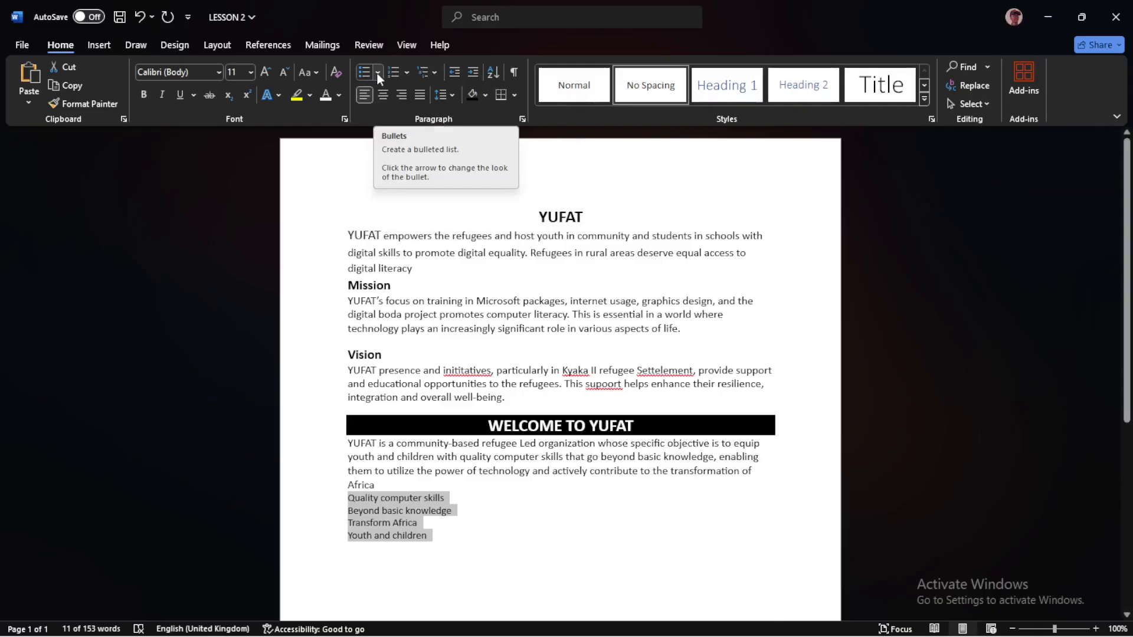
click(377, 73)
click(405, 71)
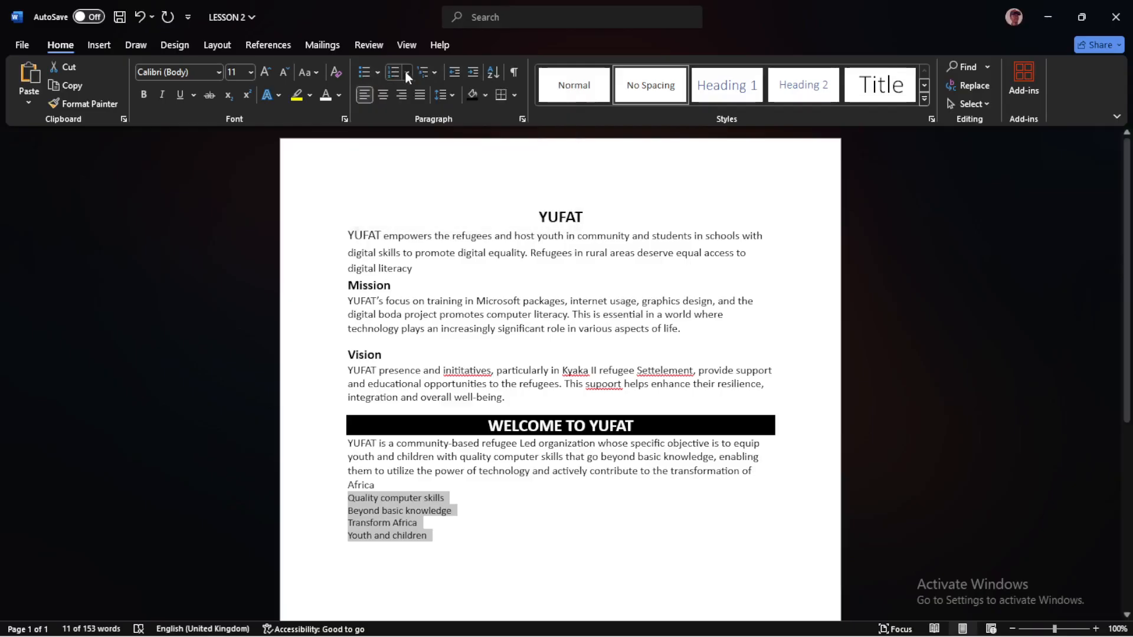
click(435, 72)
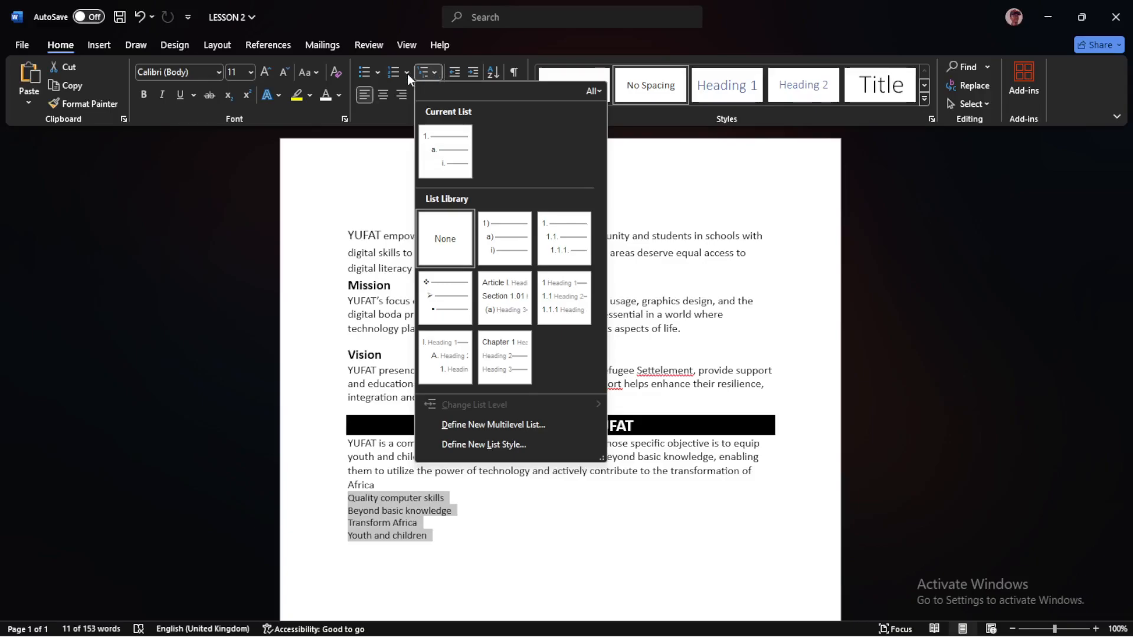
click(377, 71)
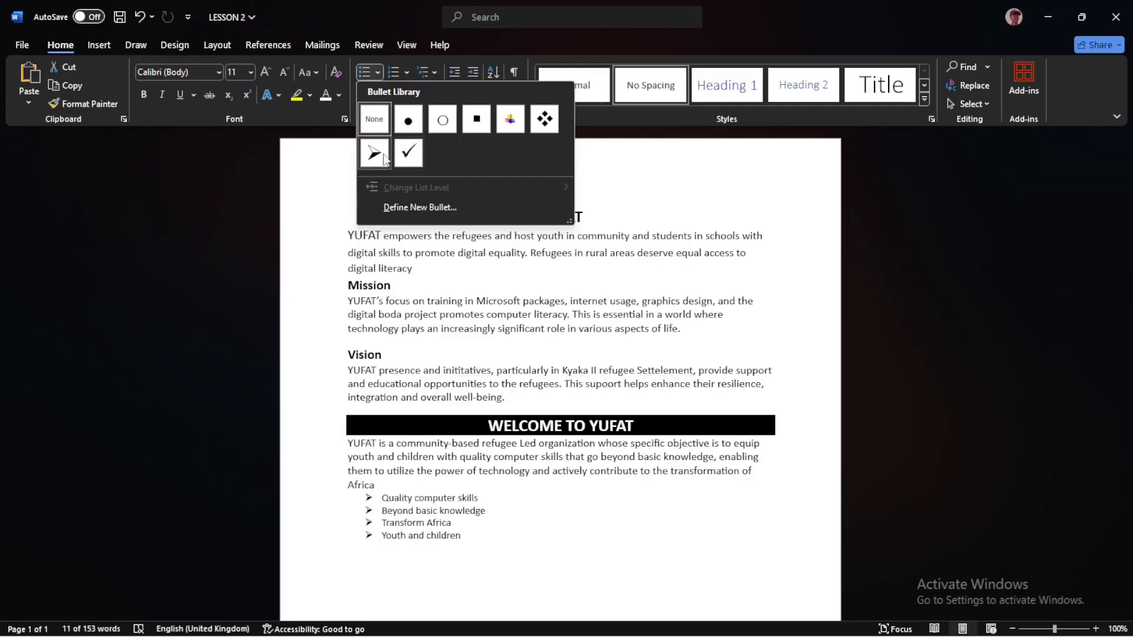
click(408, 121)
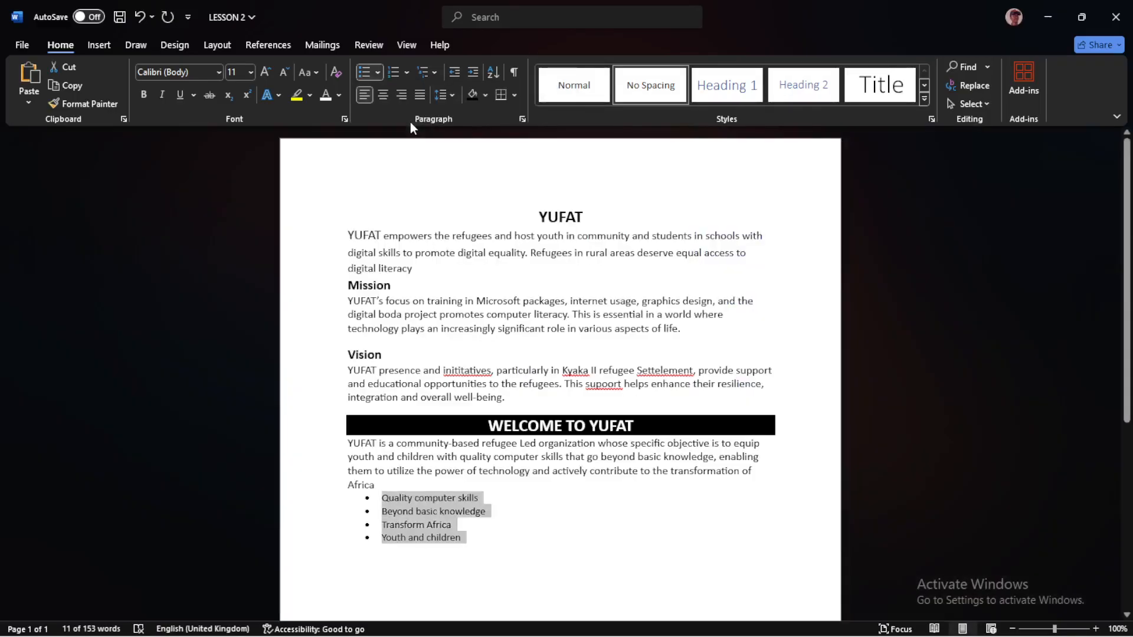
click(407, 72)
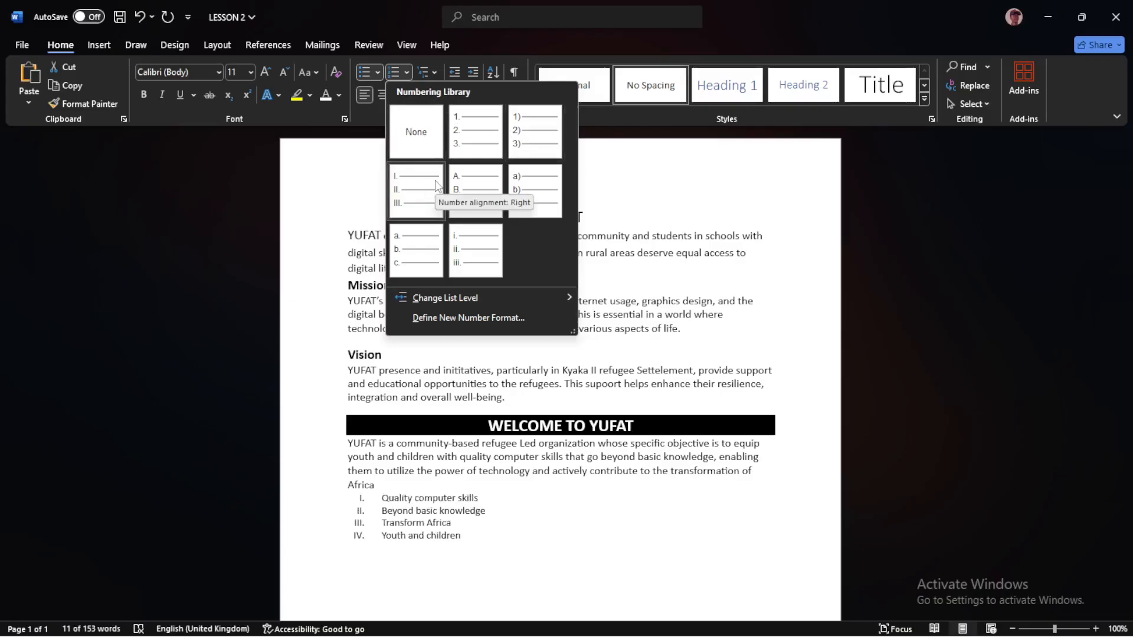
click(376, 69)
click(376, 69)
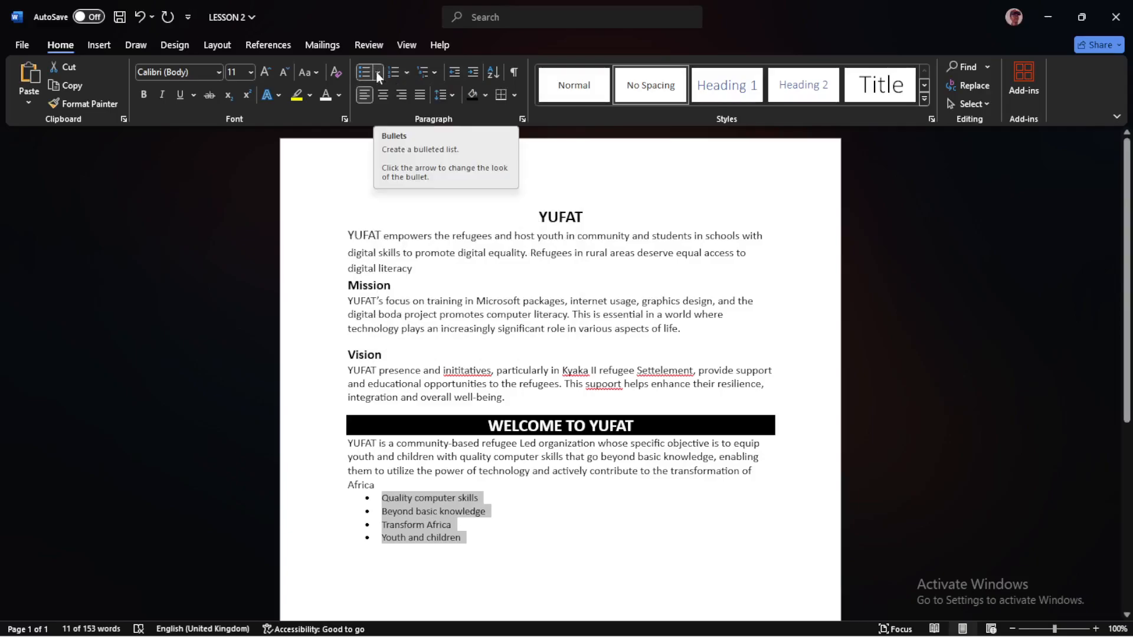
Set the paragraph under the WELCOME TO YUFAT heading and its bulleted list to font size 12
click(481, 537)
drag(475, 540, 347, 443)
click(250, 72)
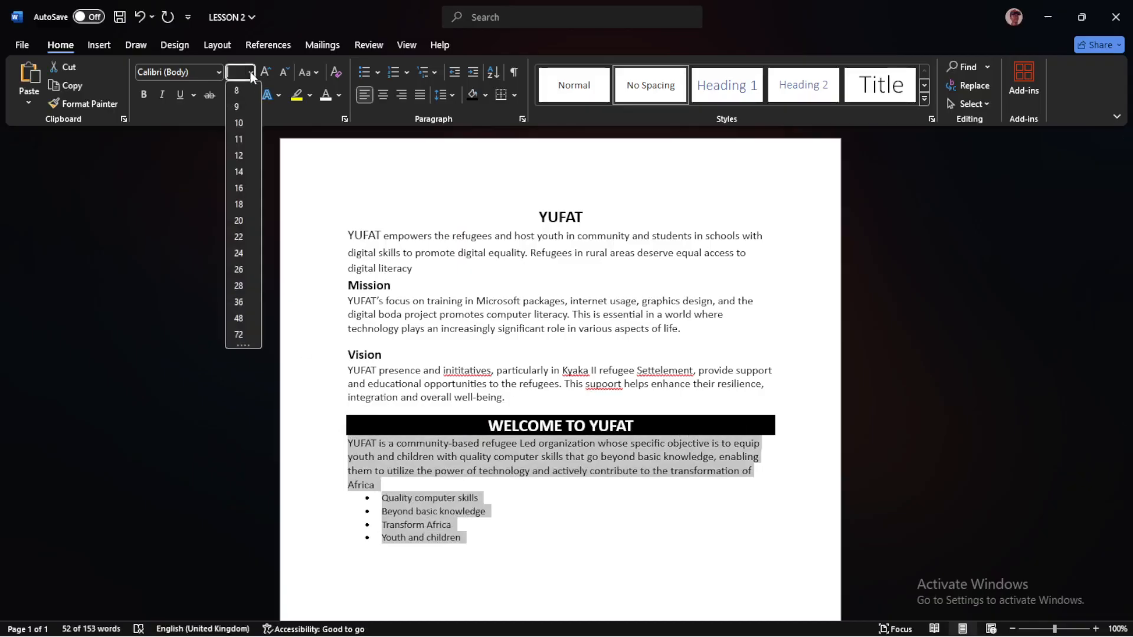
click(240, 160)
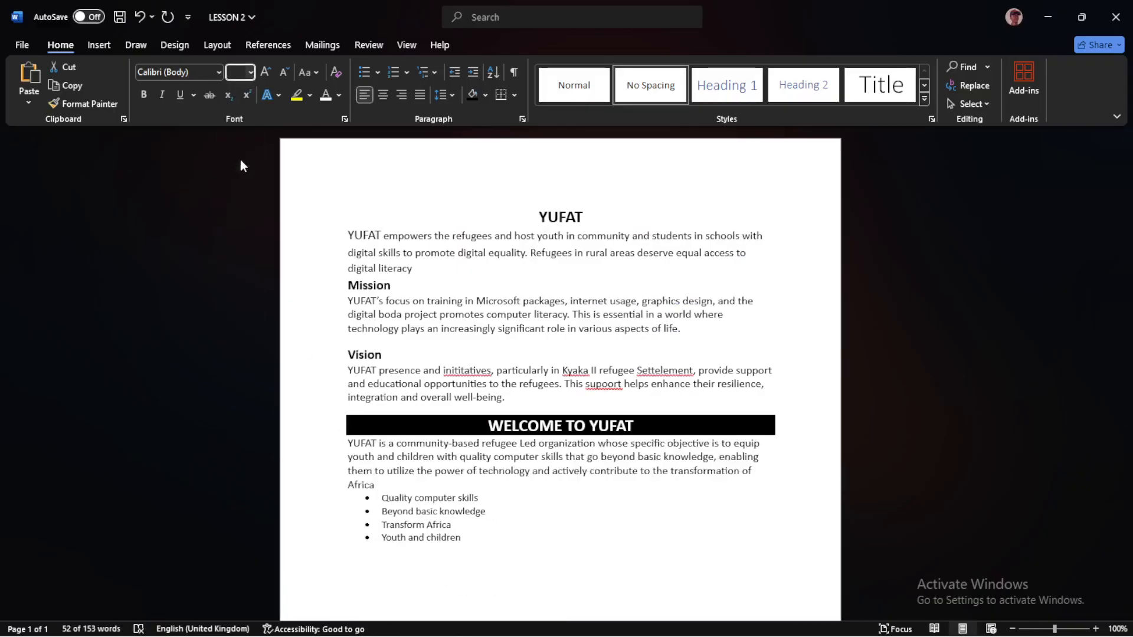
click(498, 532)
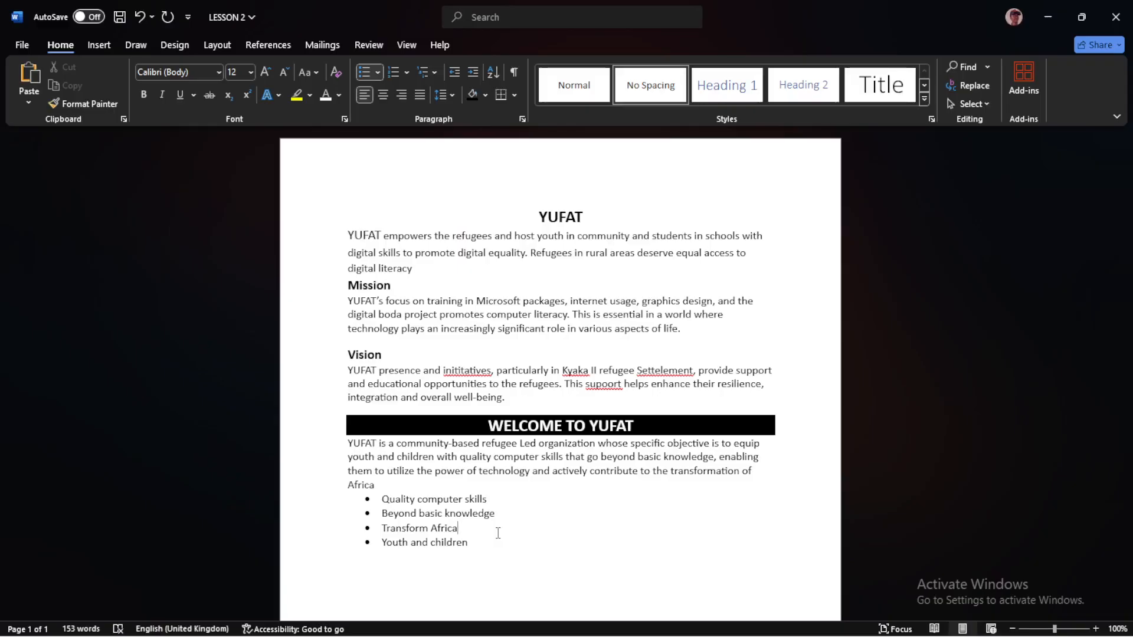
Set the current document's proofing language to English (United Kingdom)
drag(444, 369, 607, 370)
click(680, 383)
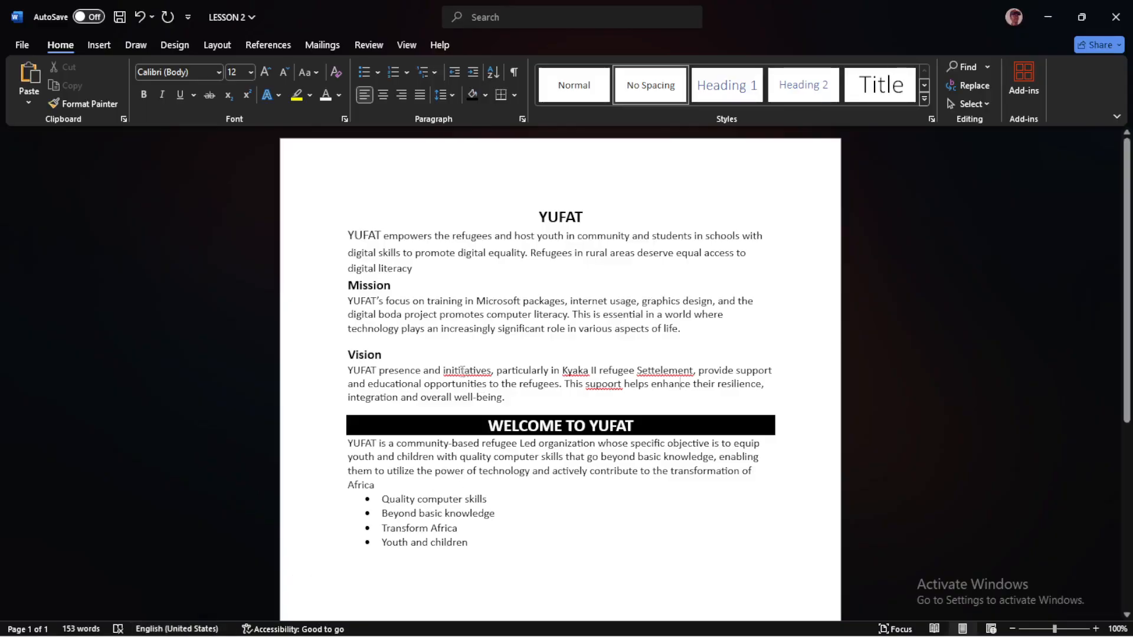
click(189, 629)
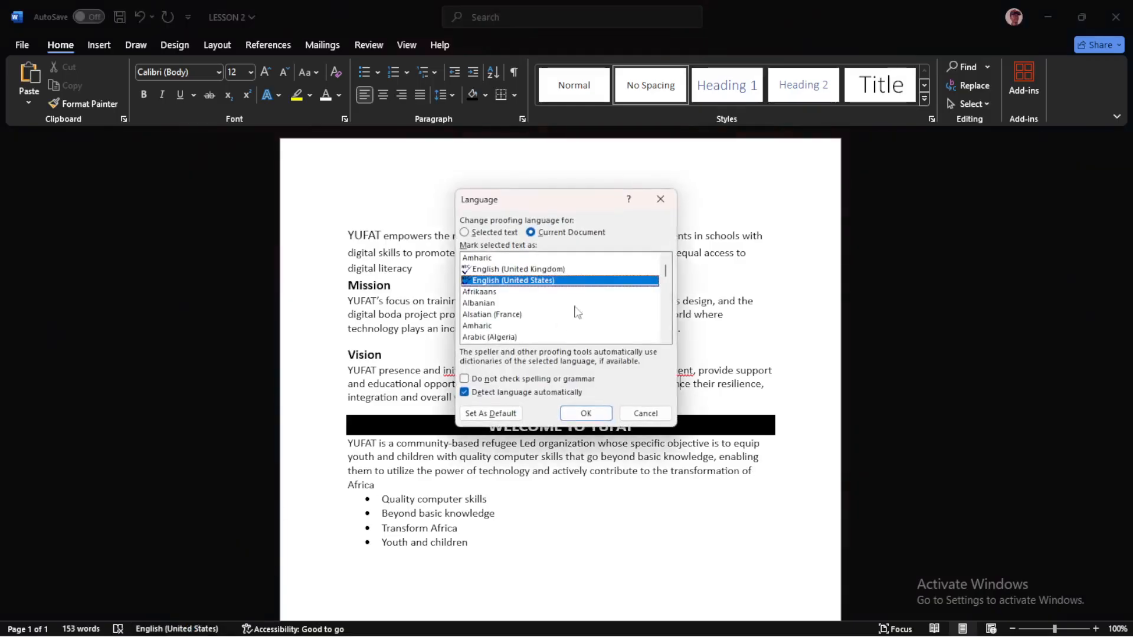
double_click(541, 269)
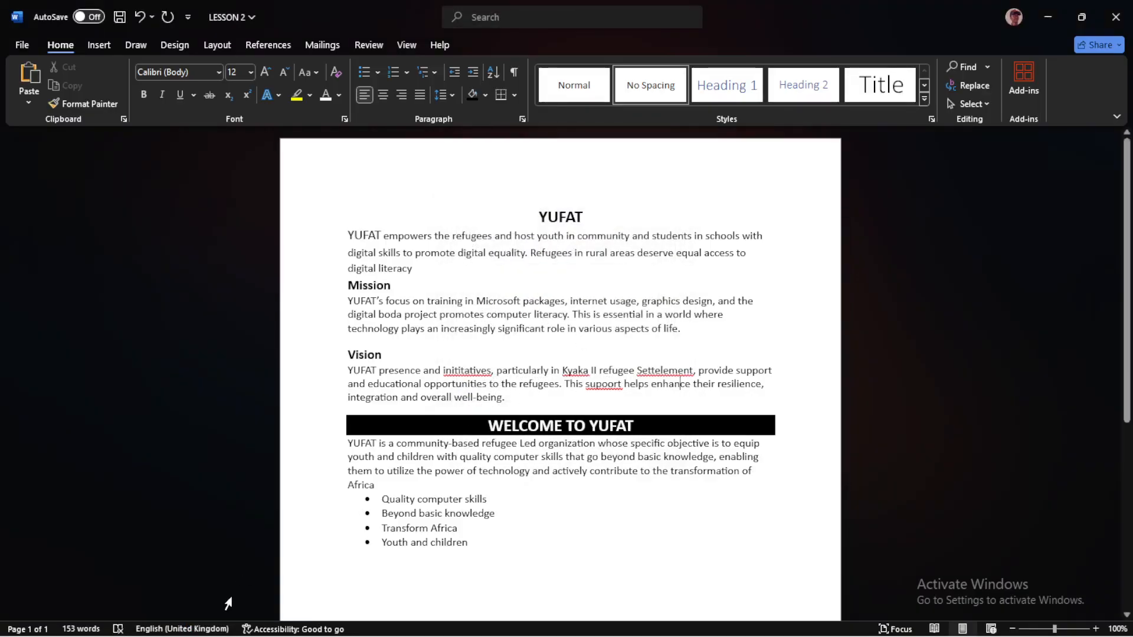
Set the current document's proofing language to English (United States) and check the word Kyaka in the Vision paragraph
click(182, 629)
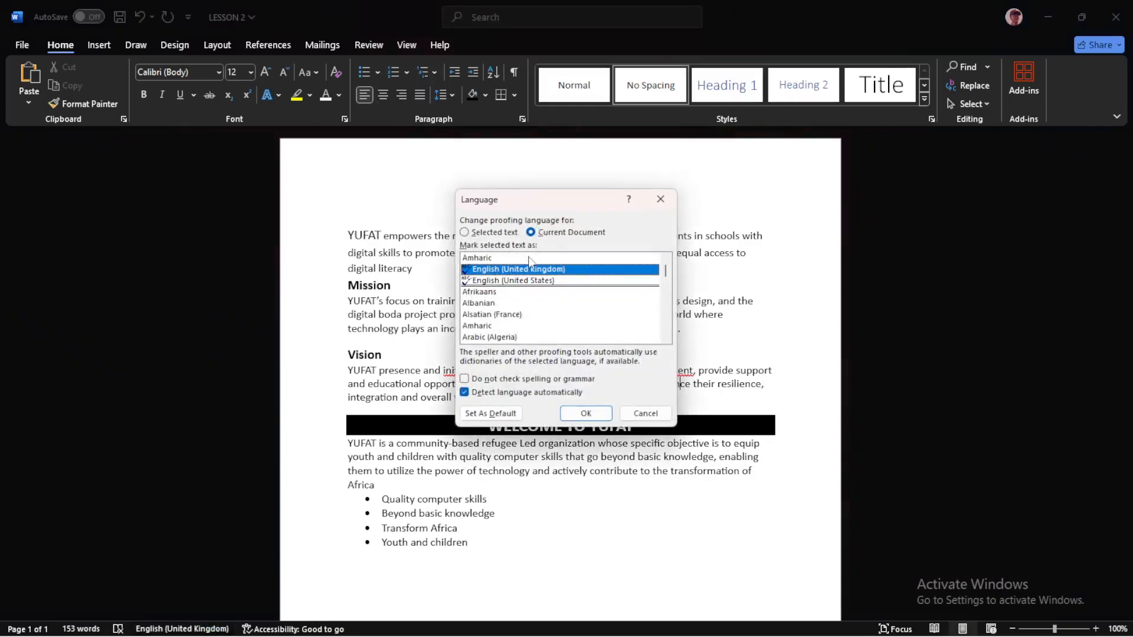
click(514, 282)
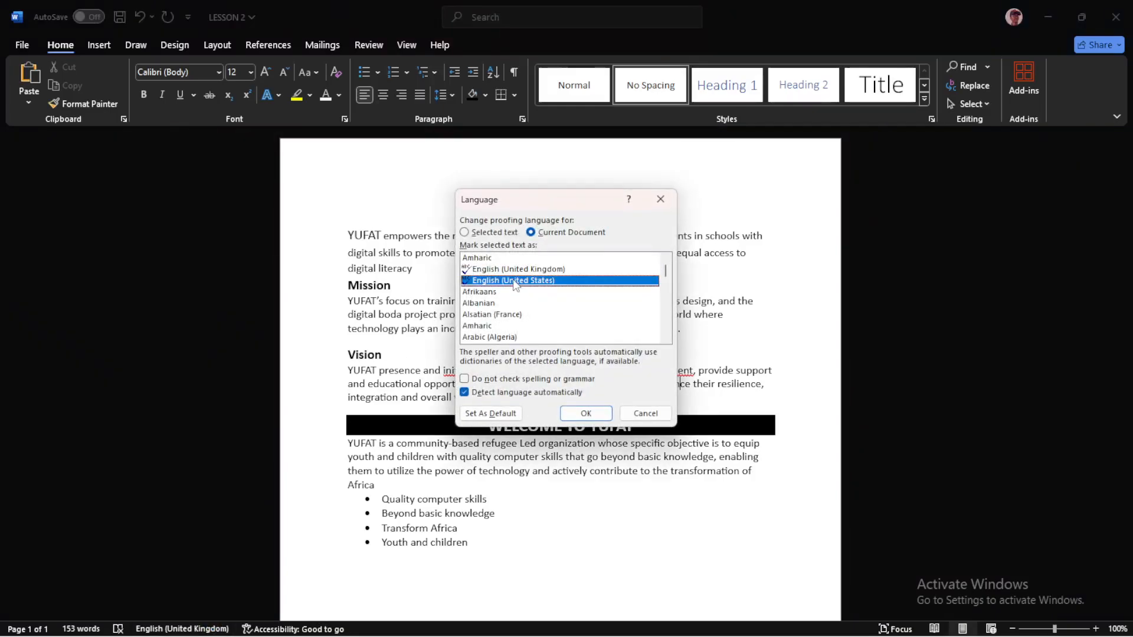
click(586, 413)
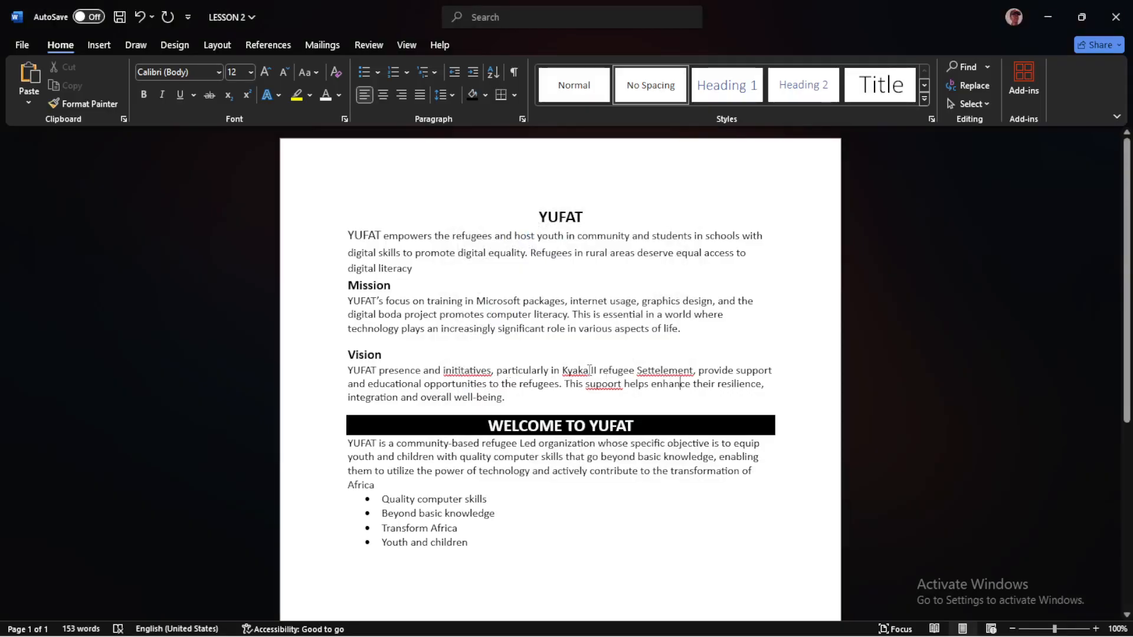
drag(562, 371, 589, 370)
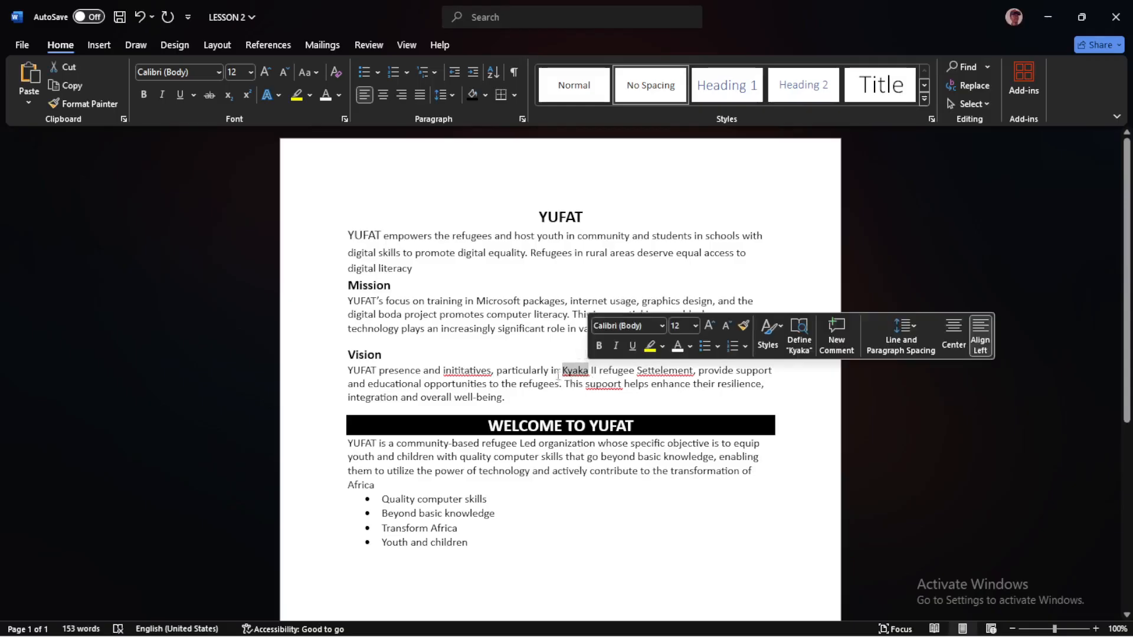
click(585, 398)
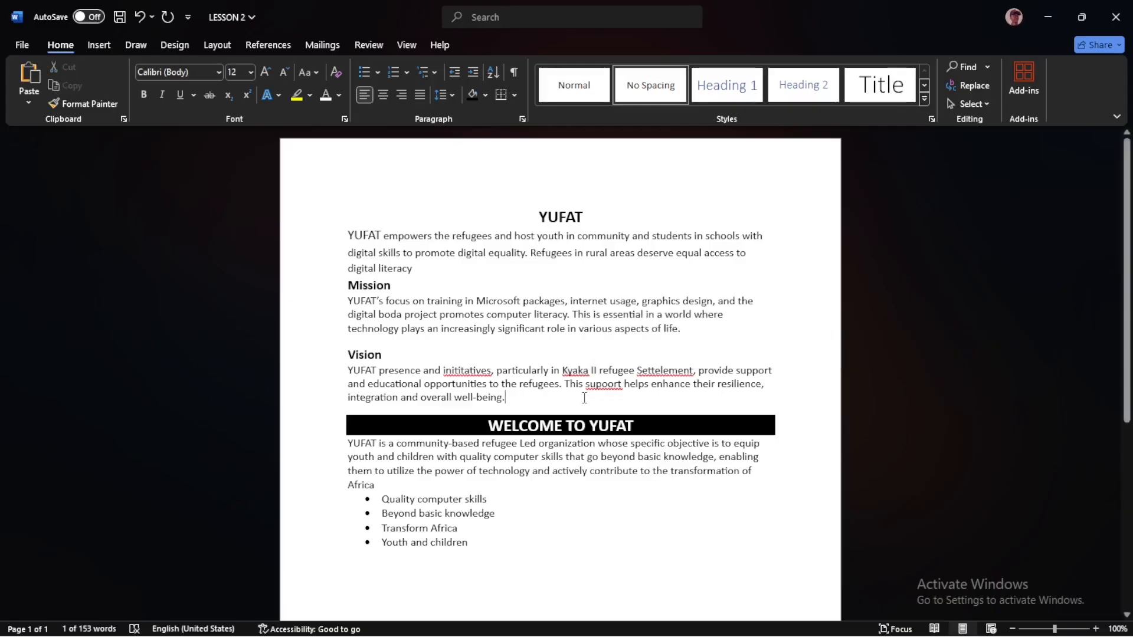